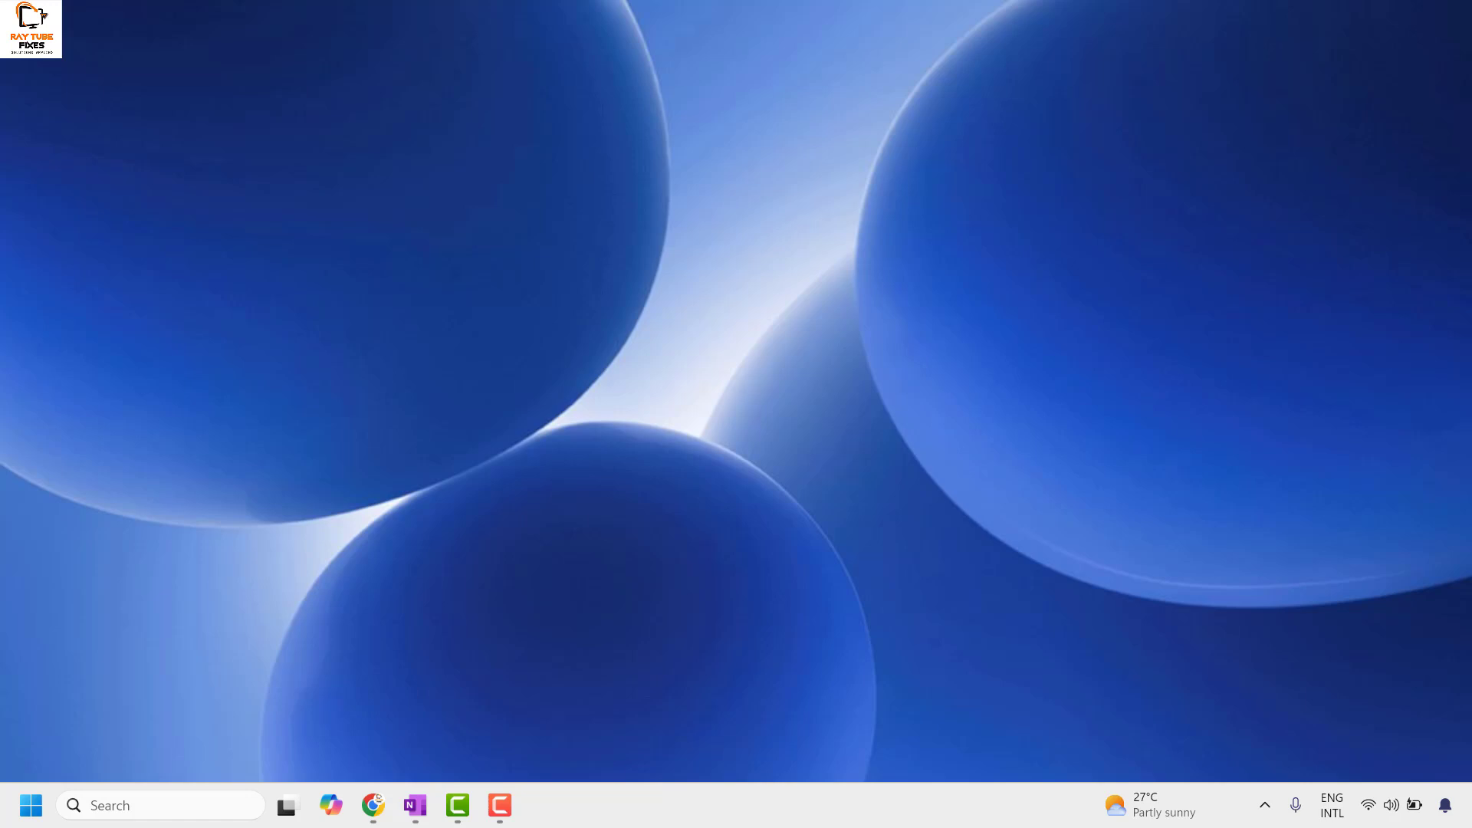
# Step: Turn Bluetooth off and back on from the quick settings
pyautogui.press('super+a')
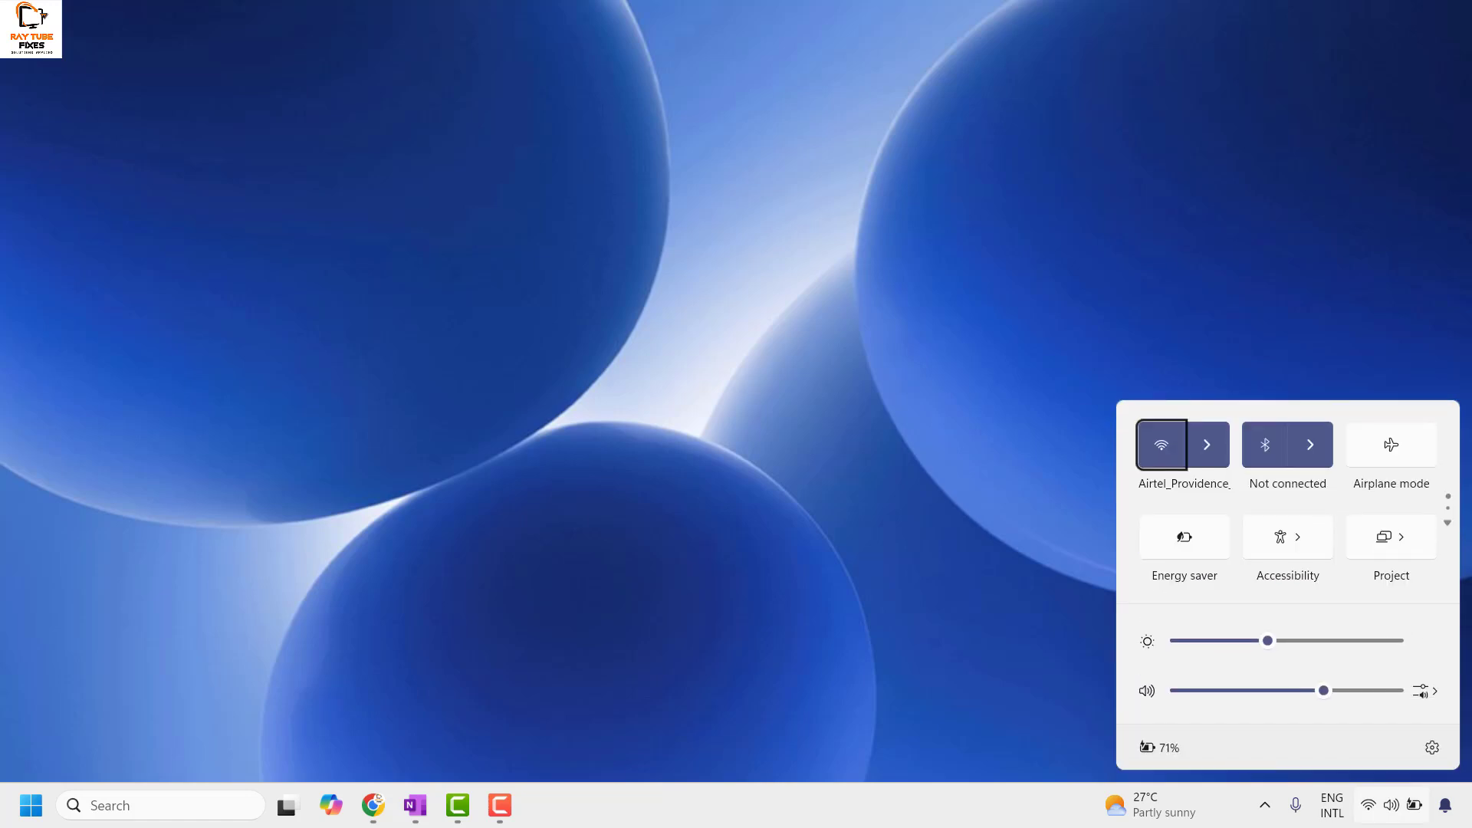
pyautogui.click(86, 671)
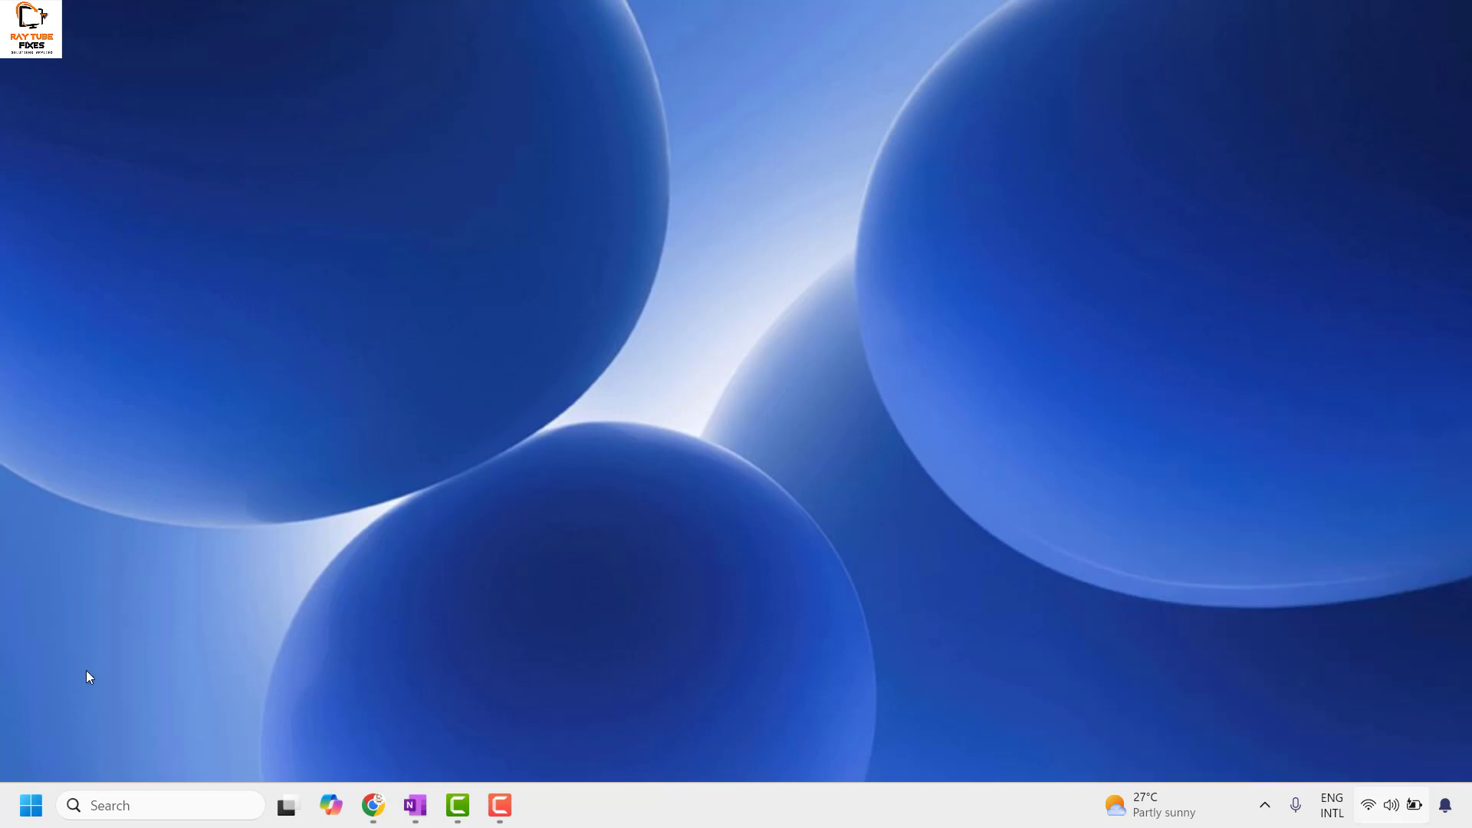
pyautogui.click(1390, 805)
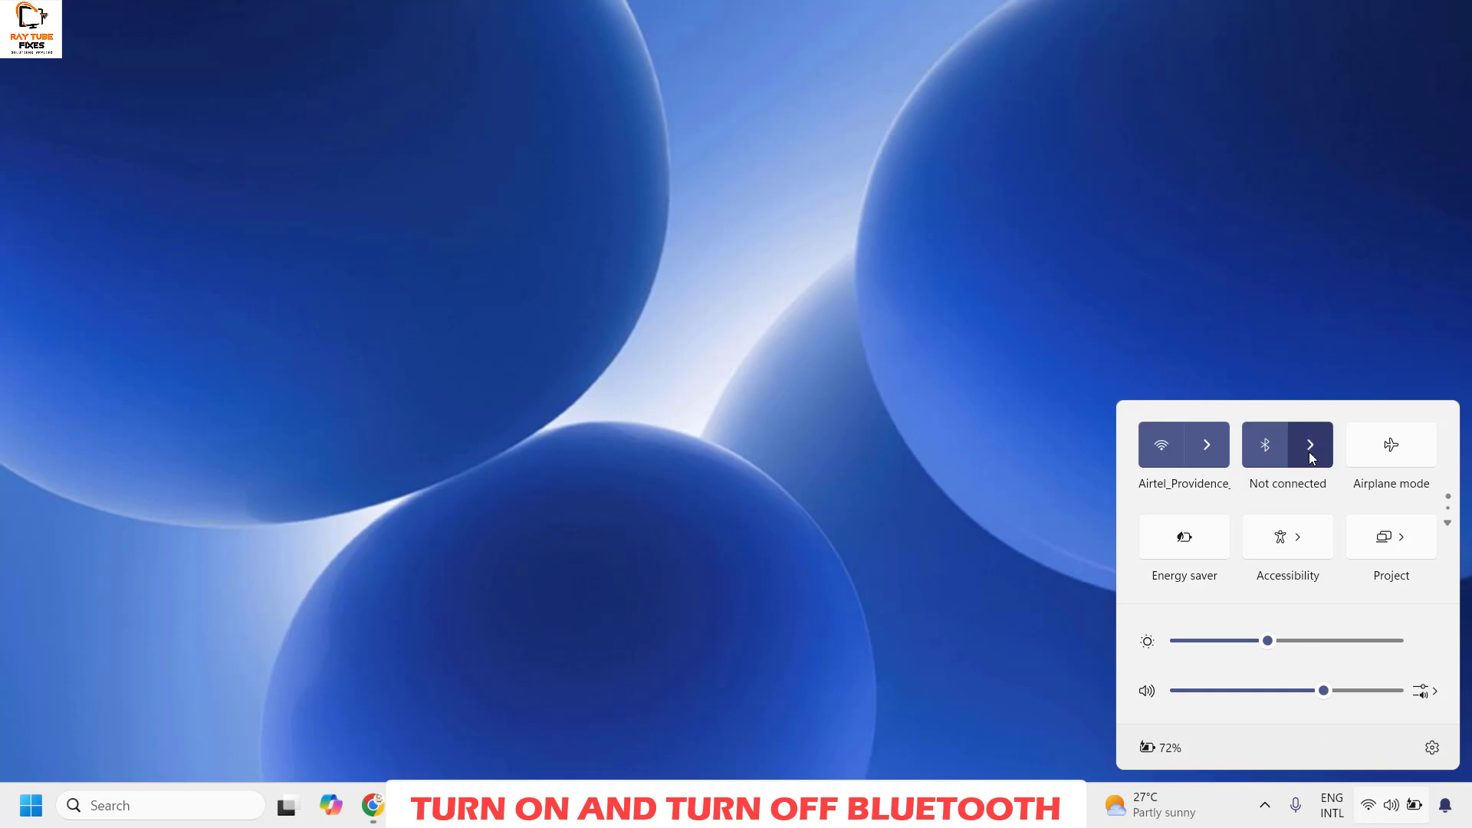
pyautogui.click(1282, 447)
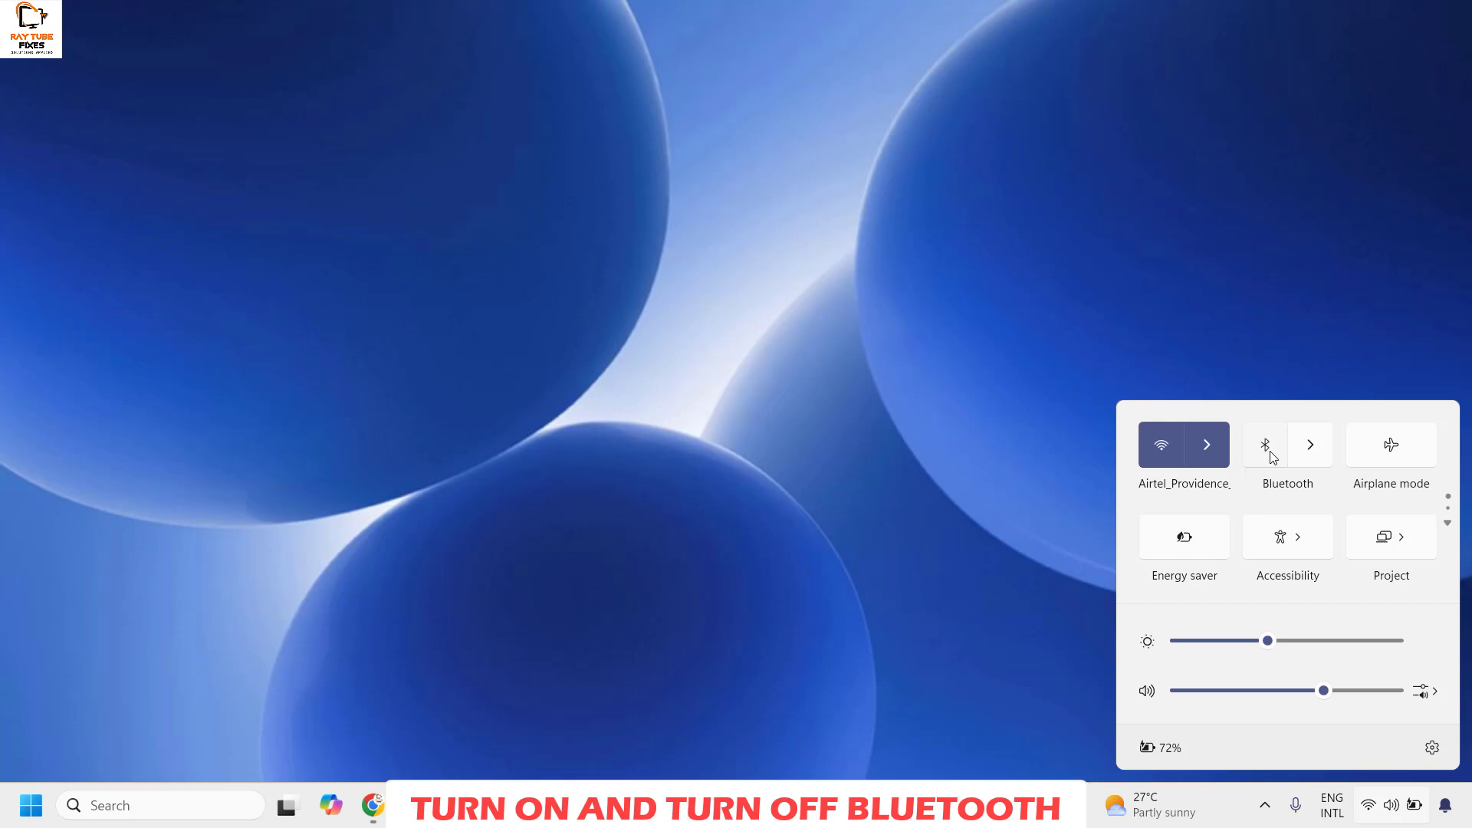
pyautogui.click(1268, 454)
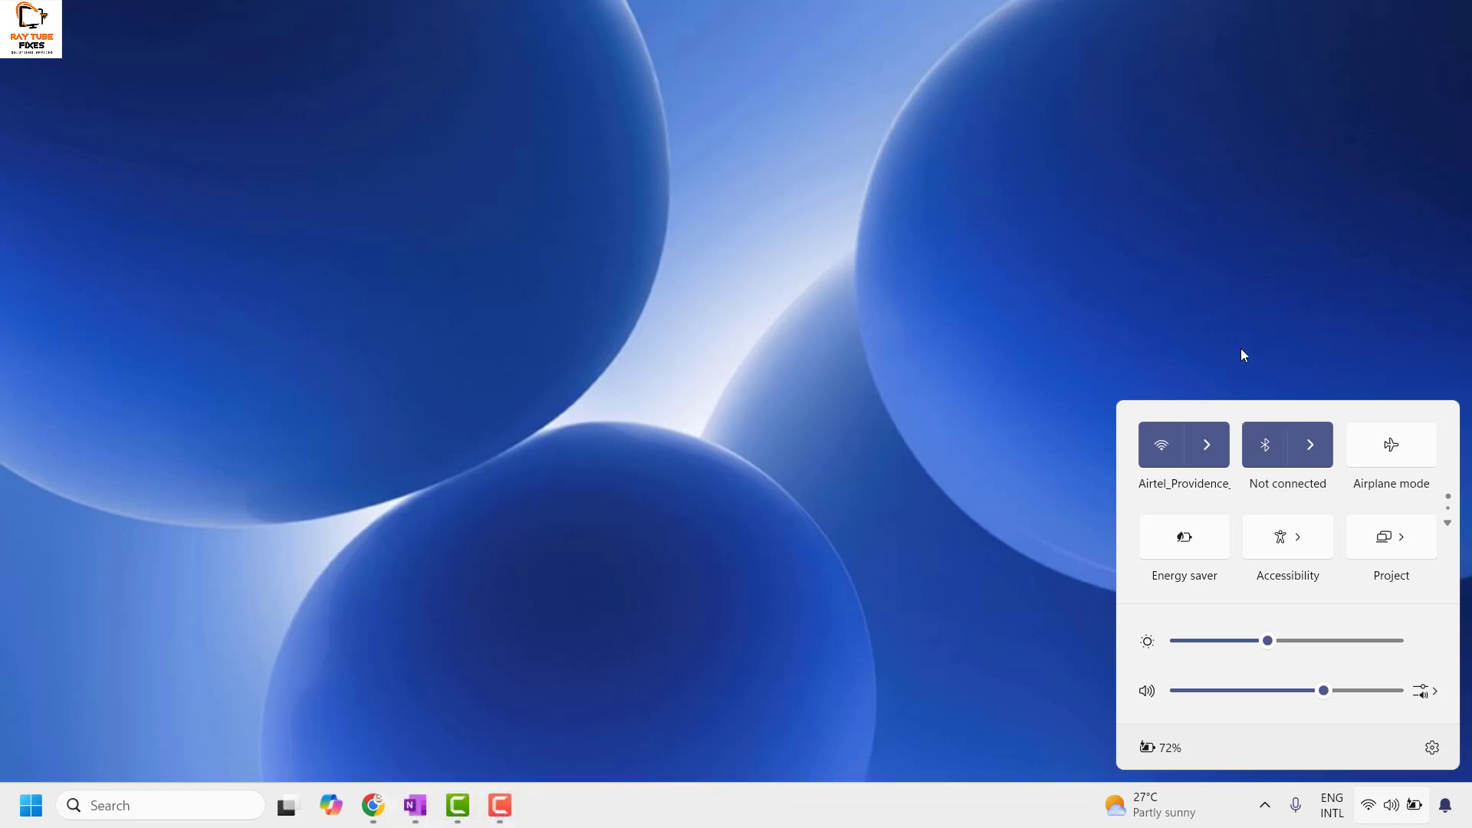
# Step: Turn airplane mode on and back off, and close the quick settings
pyautogui.click(1397, 448)
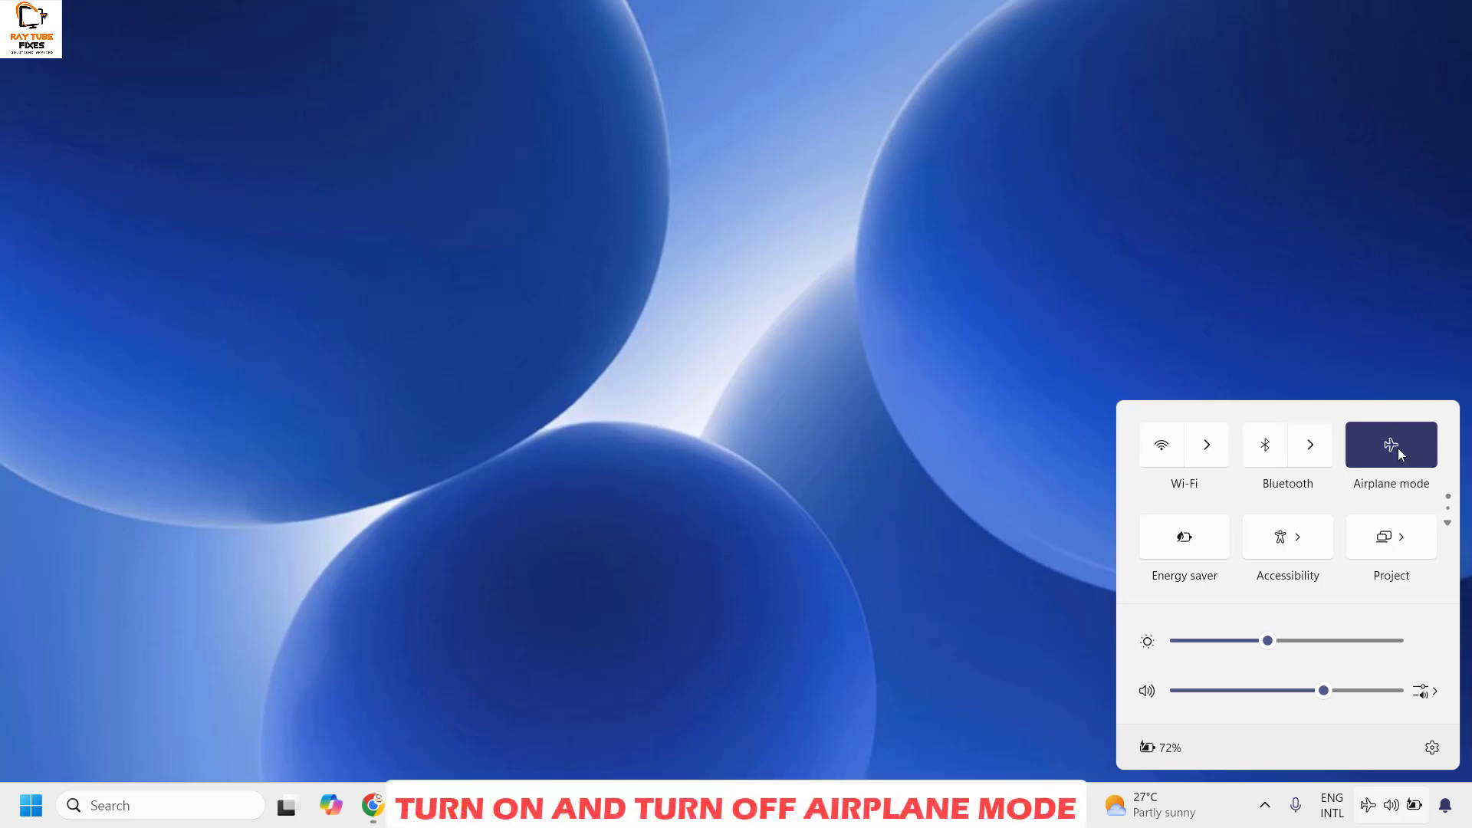
pyautogui.click(1397, 448)
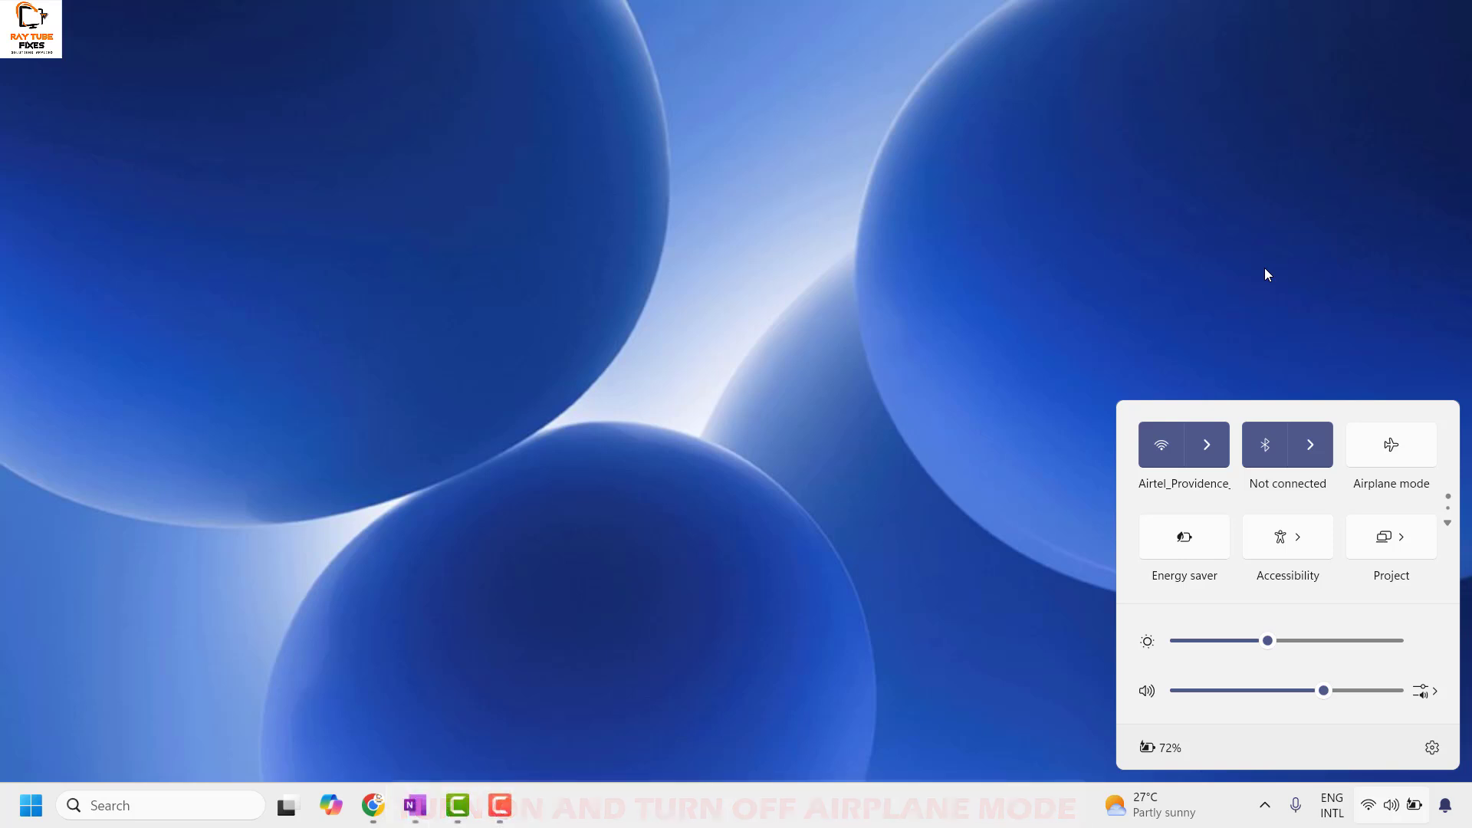
pyautogui.click(1265, 274)
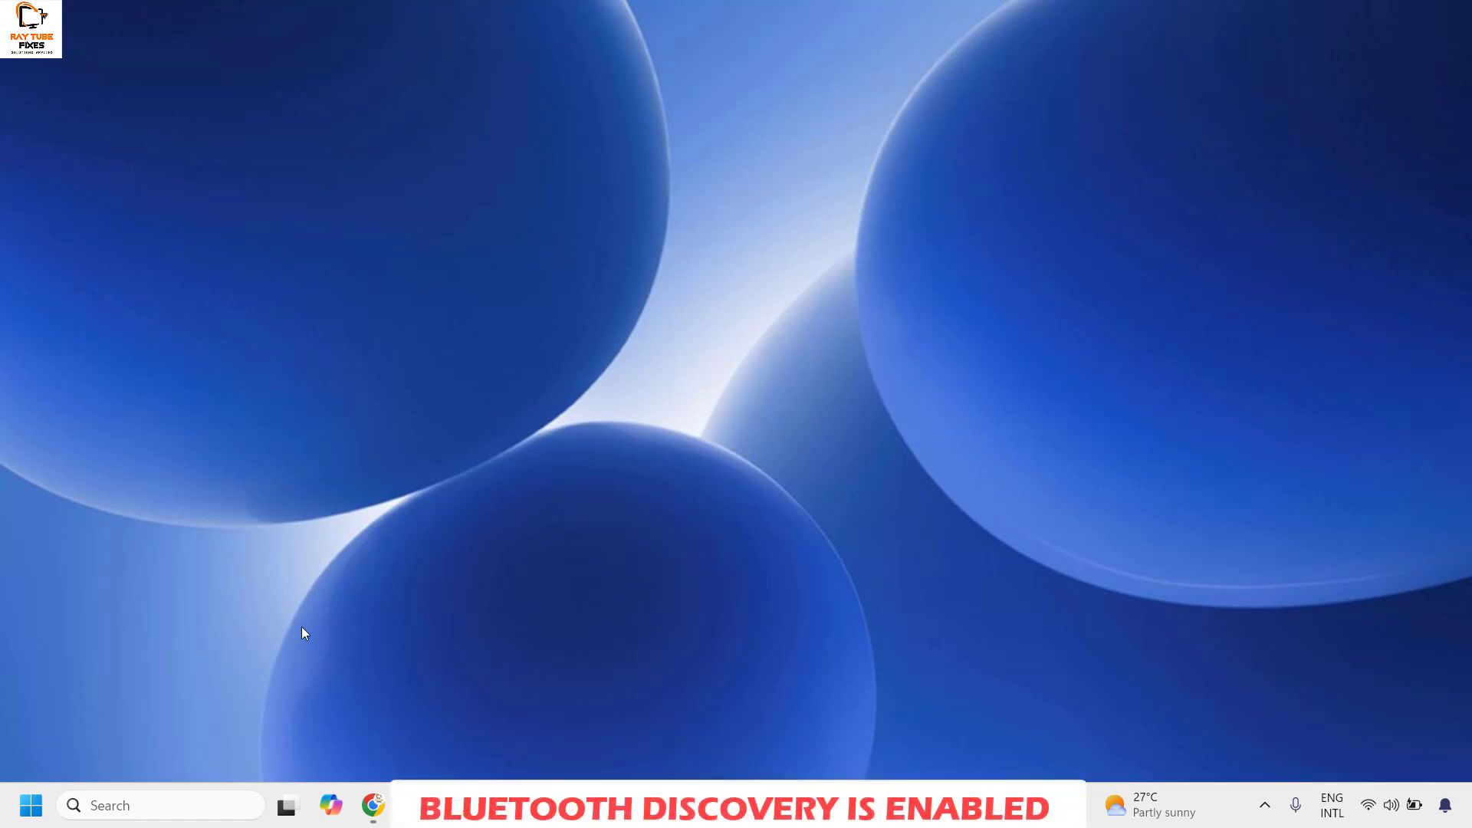
# Step: Open Windows Settings and go to the related settings on the Devices page under Bluetooth & devices
pyautogui.rightClick(28, 813)
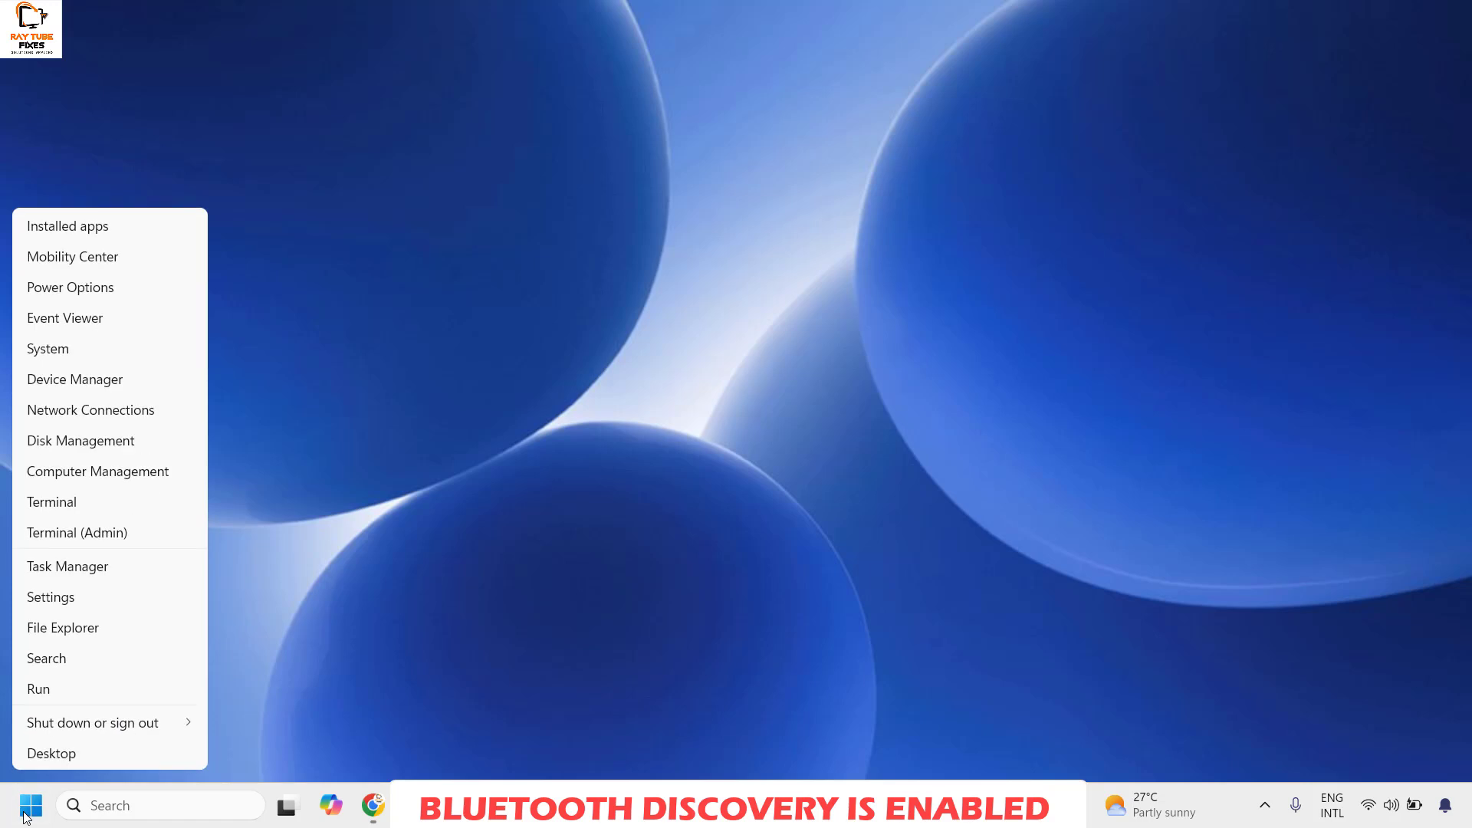
pyautogui.click(74, 599)
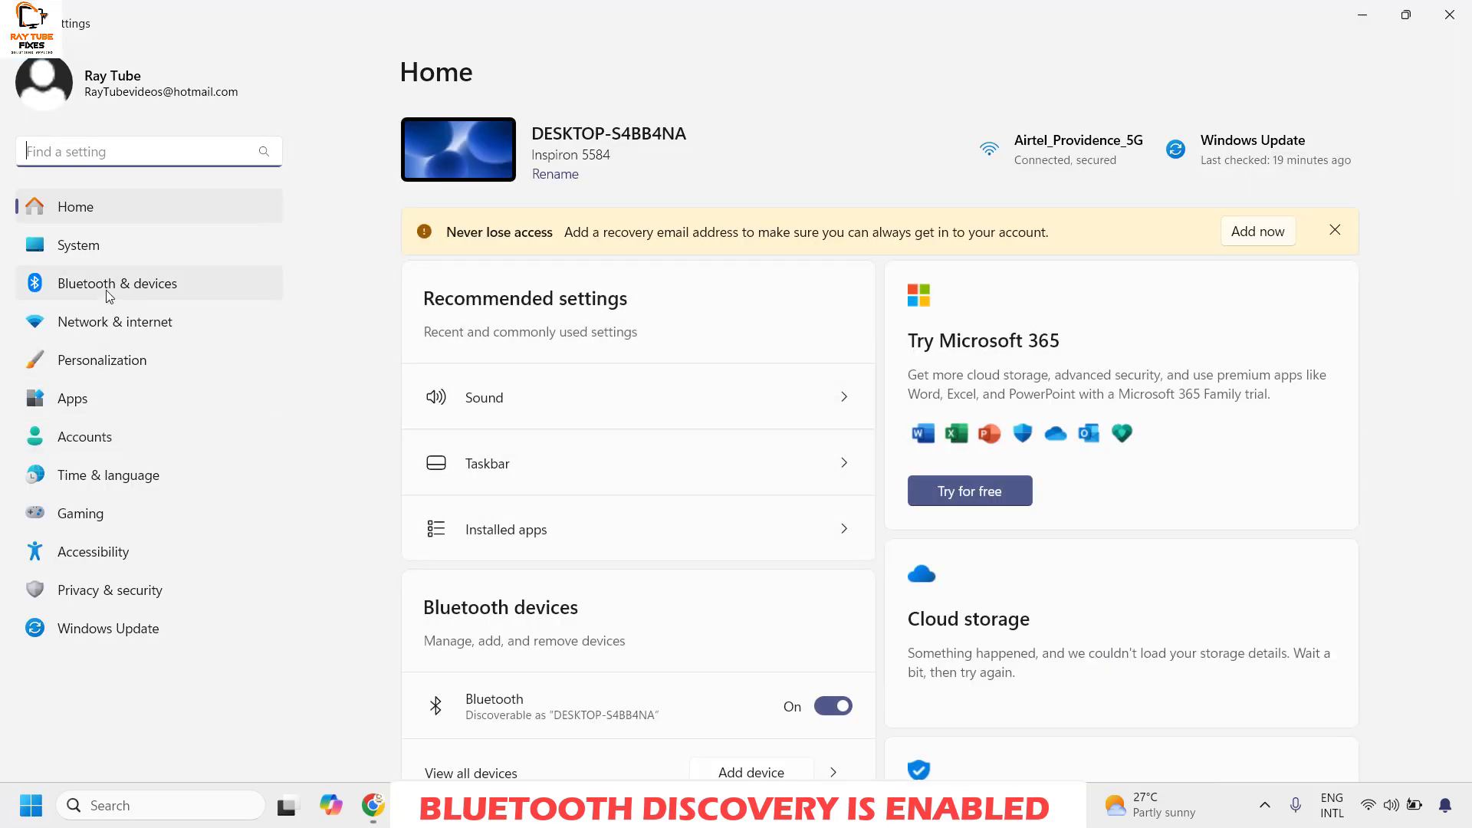
pyautogui.click(107, 288)
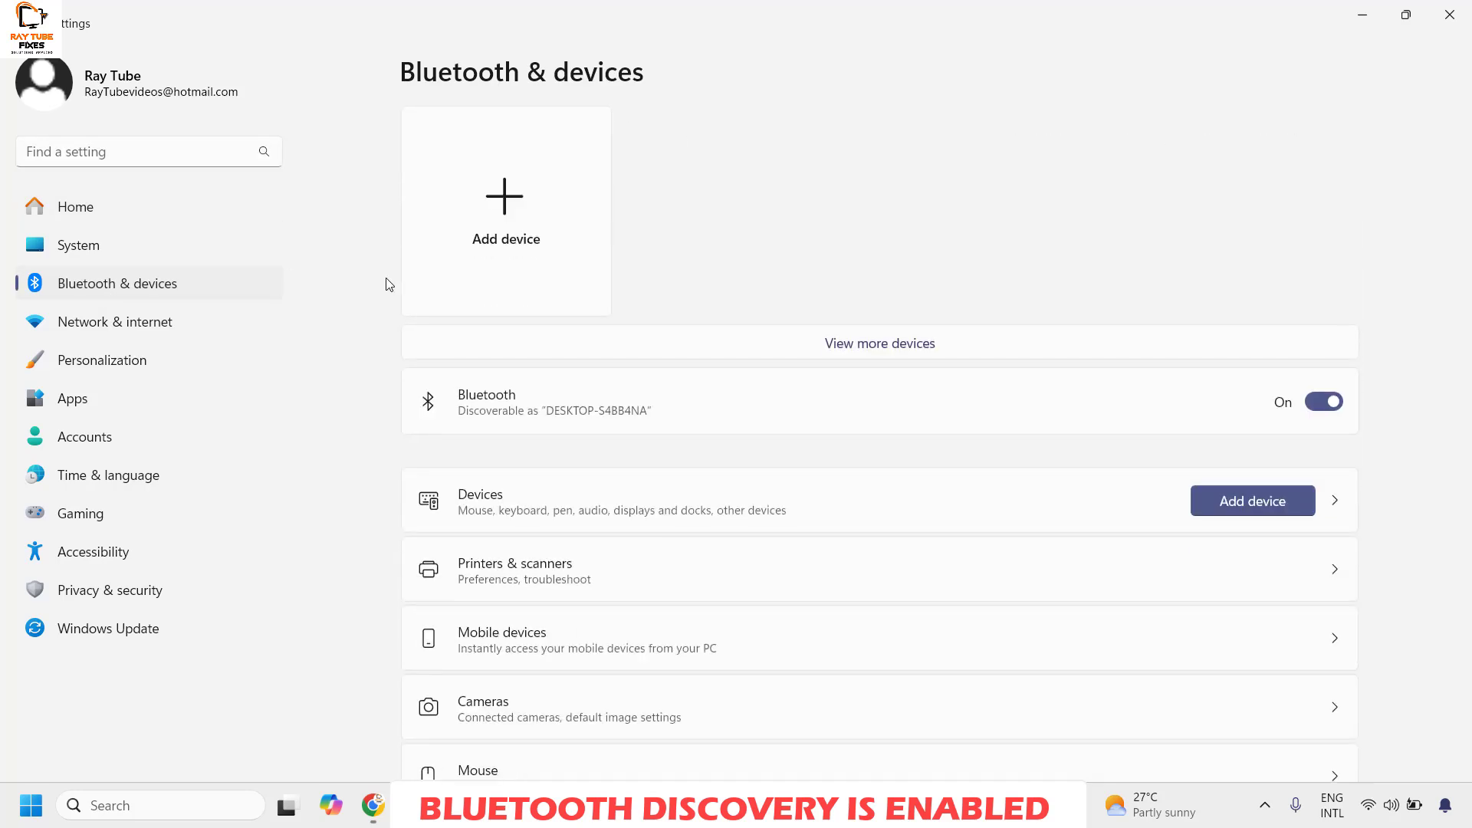
pyautogui.scroll(-2, 714, 405)
pyautogui.scroll(-3, 712, 411)
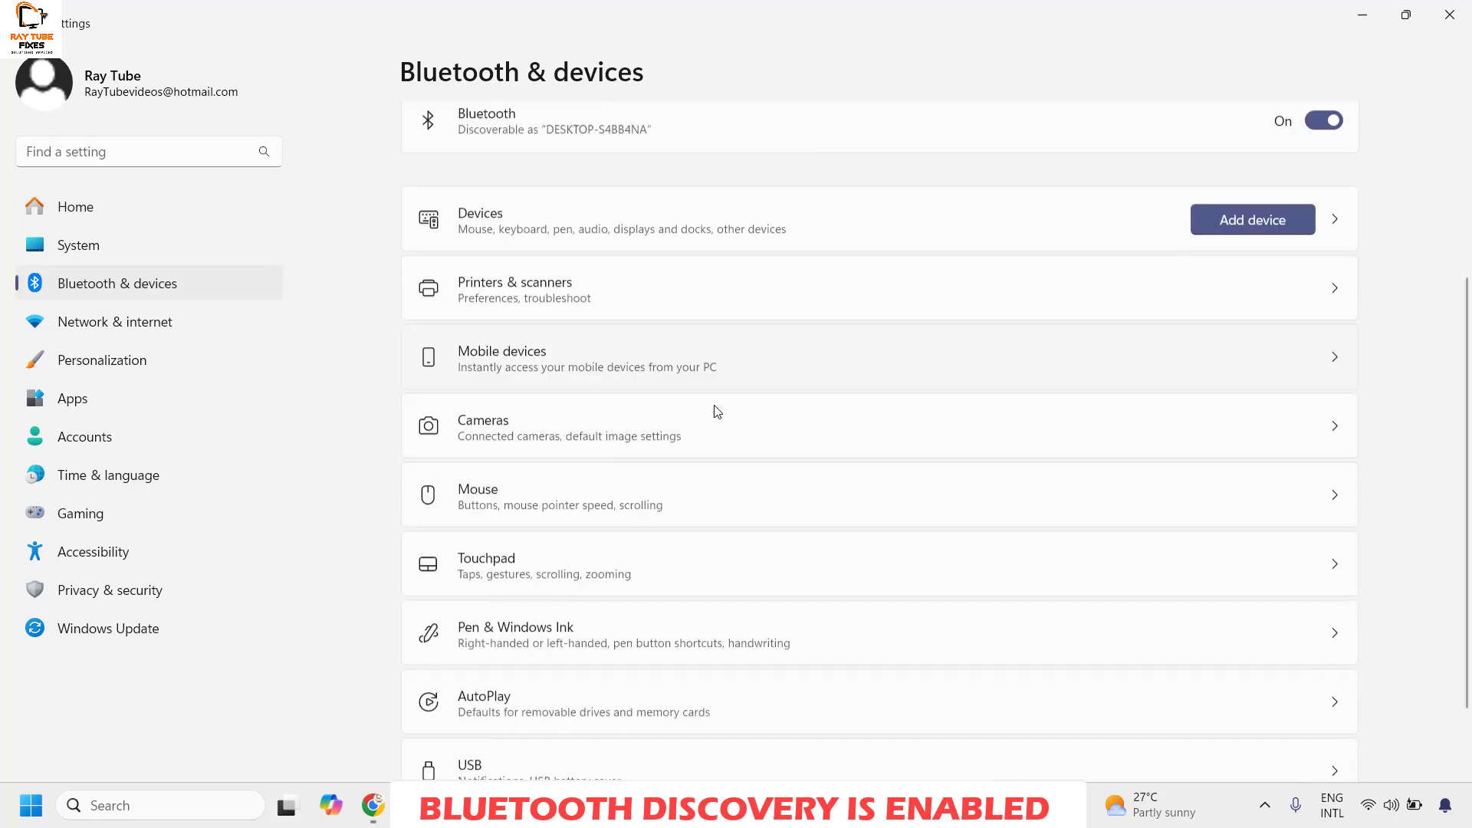
pyautogui.scroll(5, 587, 448)
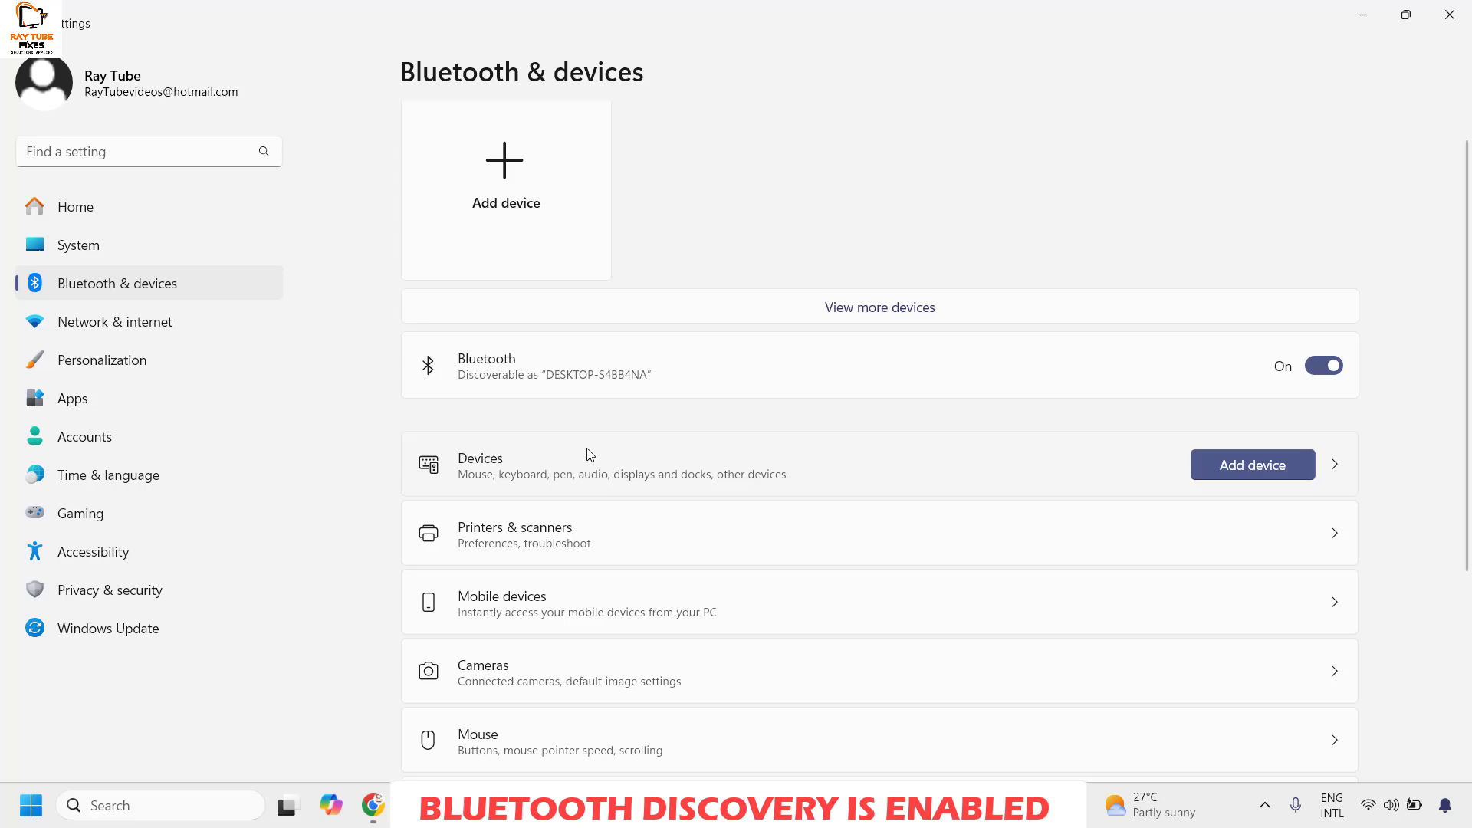
pyautogui.click(532, 480)
pyautogui.scroll(-6, 532, 481)
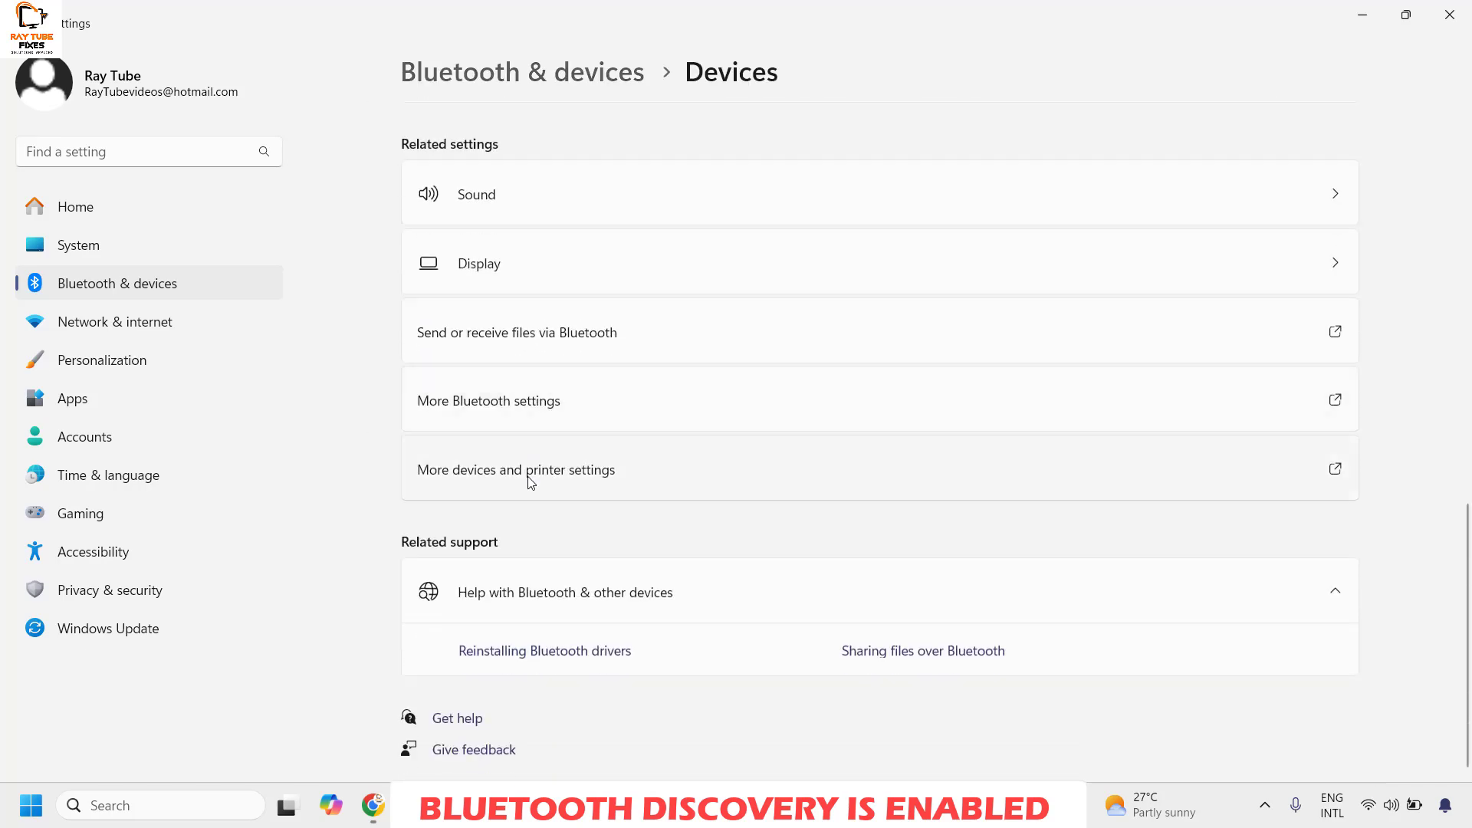
# Step: In the additional Bluetooth settings, allow Bluetooth devices to find this PC, apply the change and close Settings
pyautogui.click(504, 417)
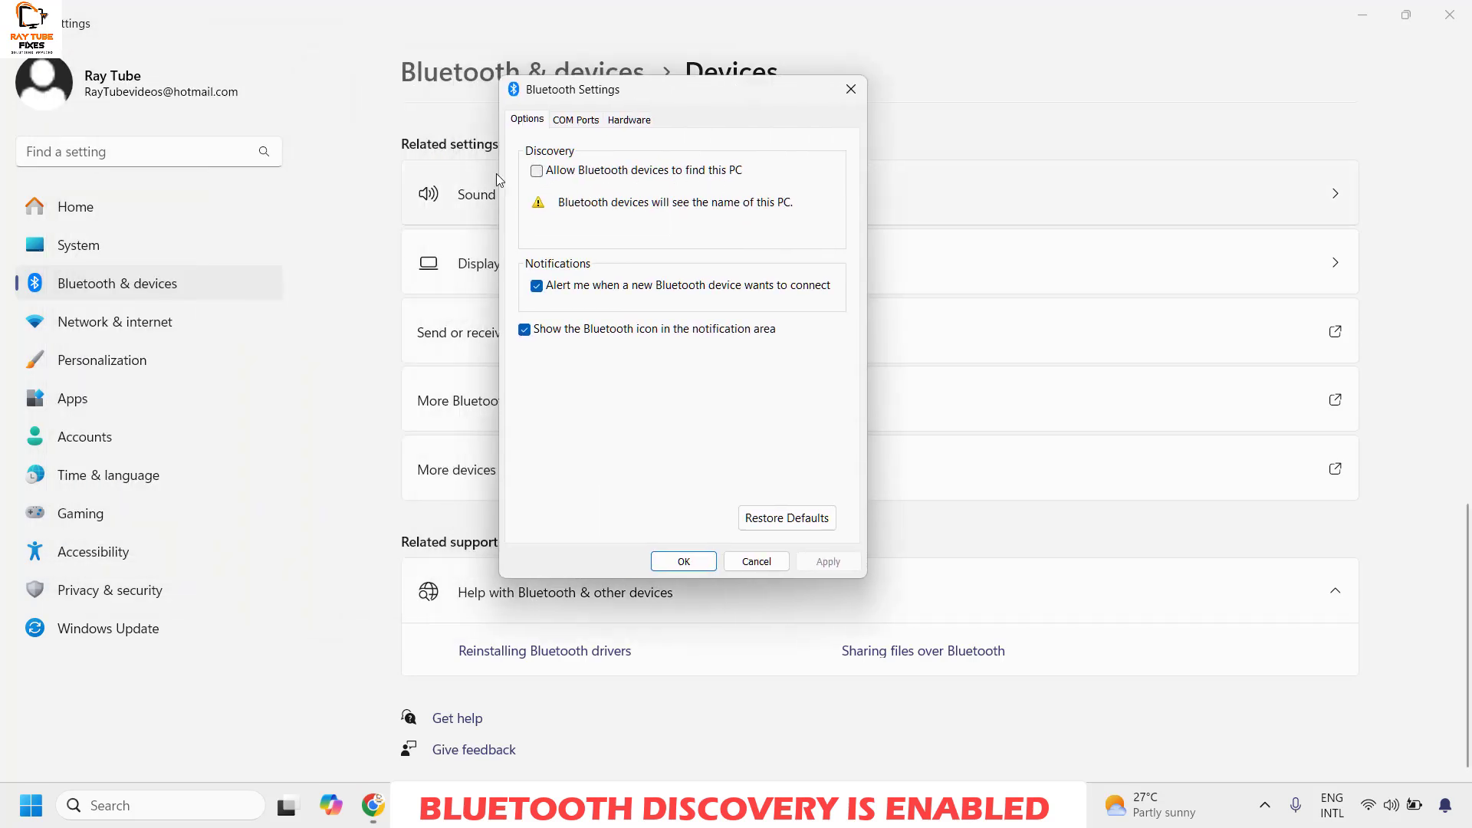
pyautogui.click(537, 171)
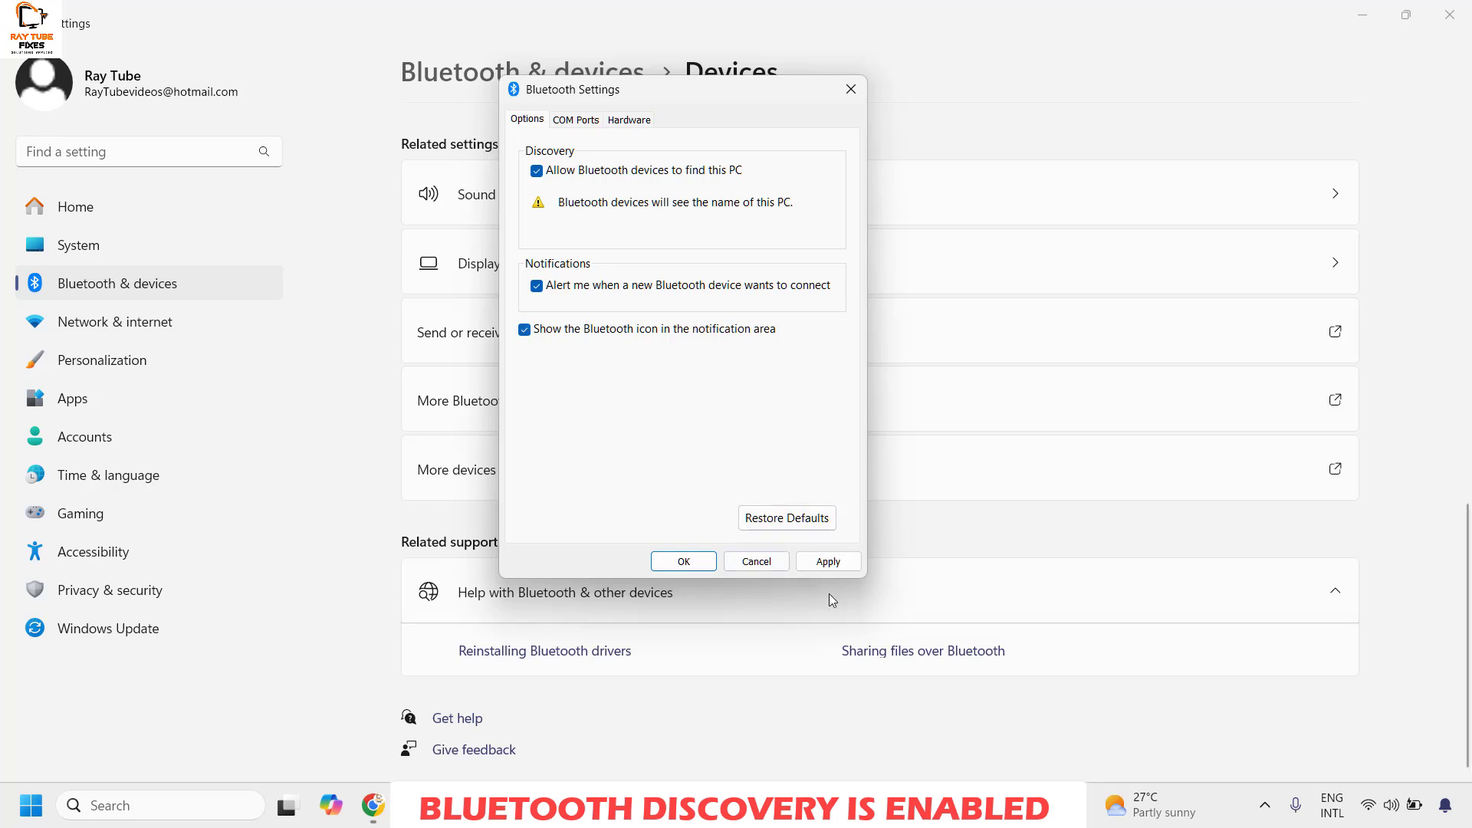
pyautogui.click(831, 566)
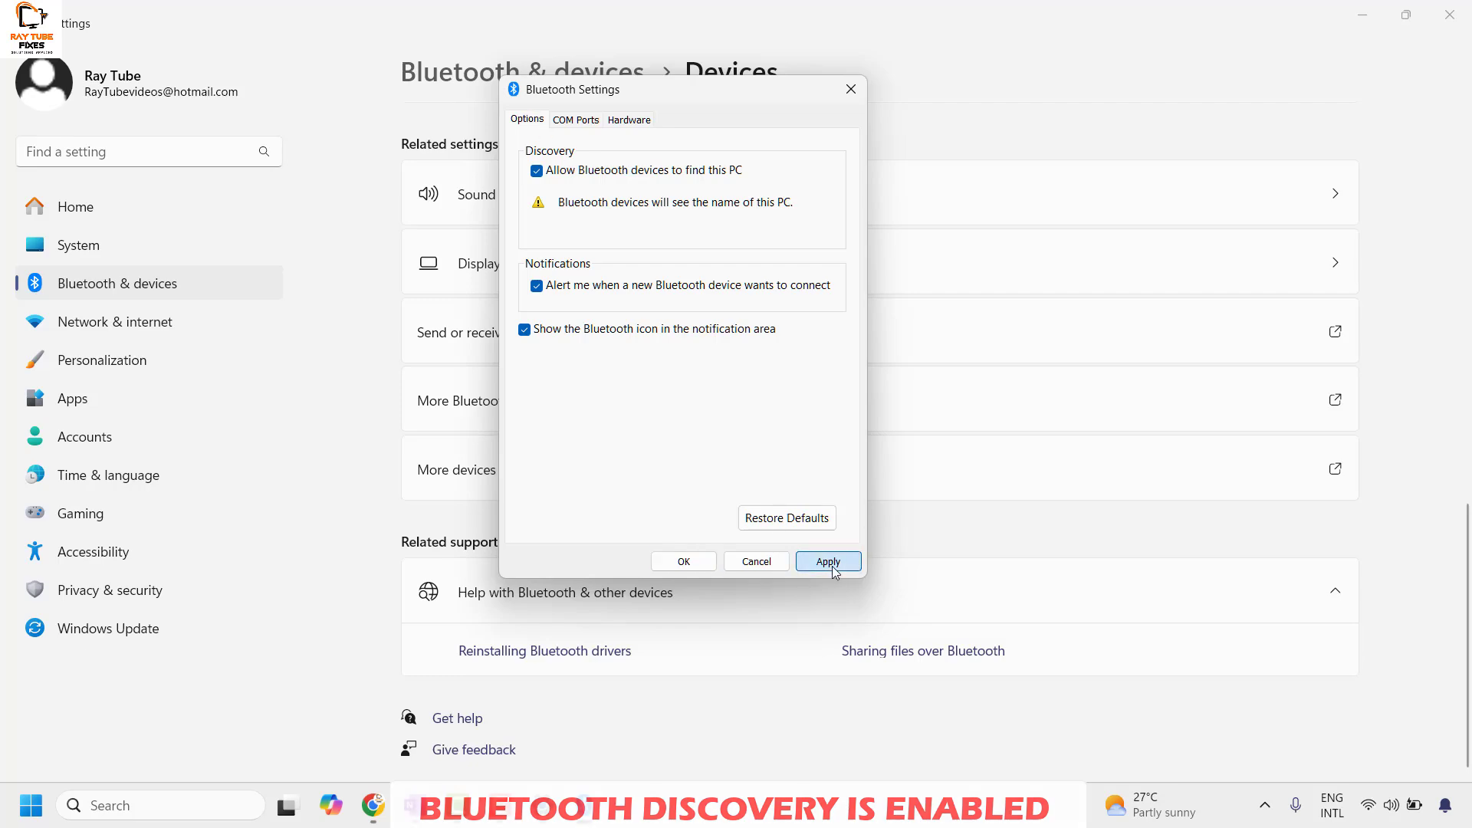
pyautogui.click(682, 562)
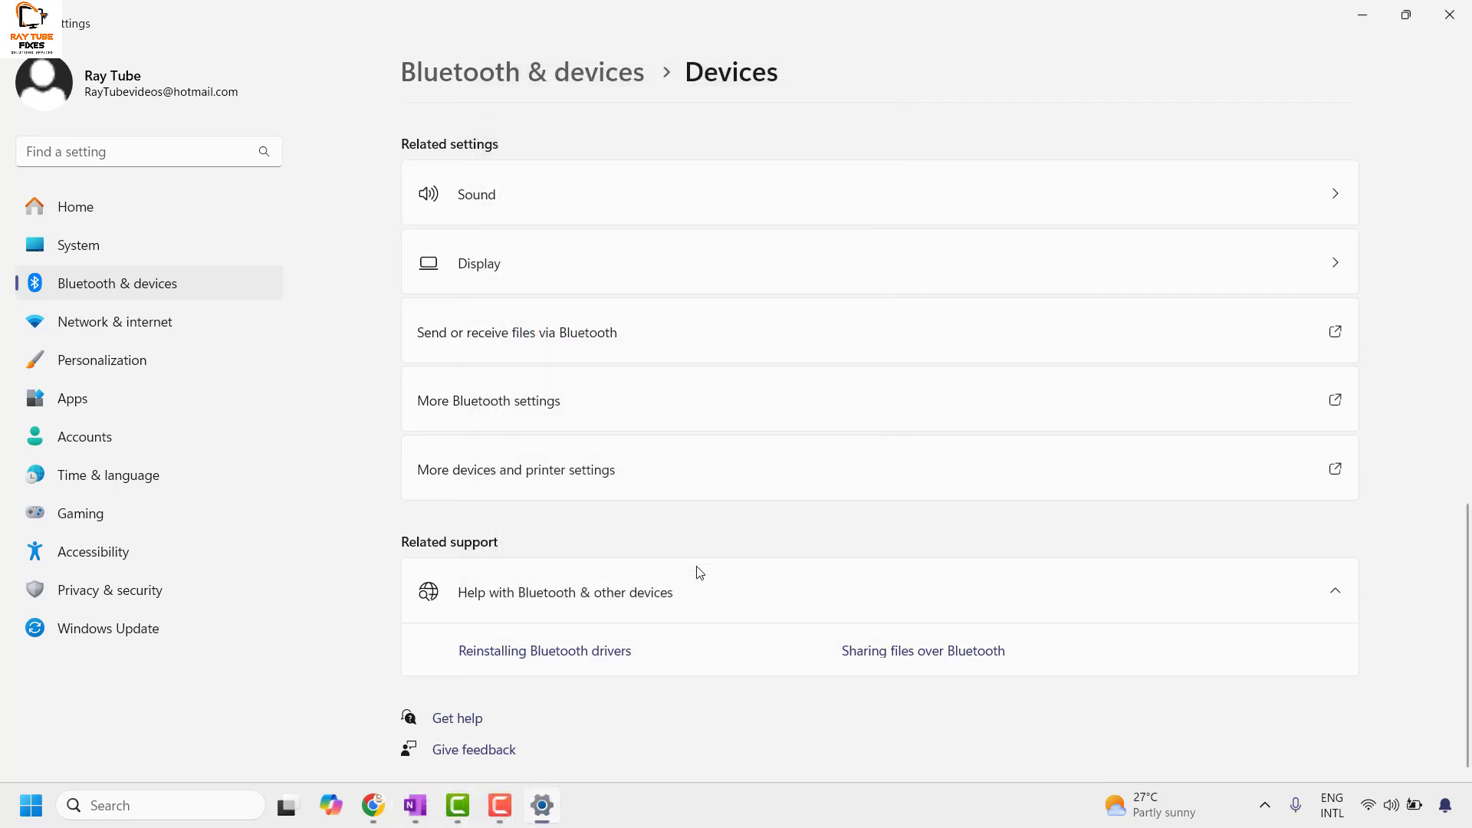
pyautogui.click(1454, 17)
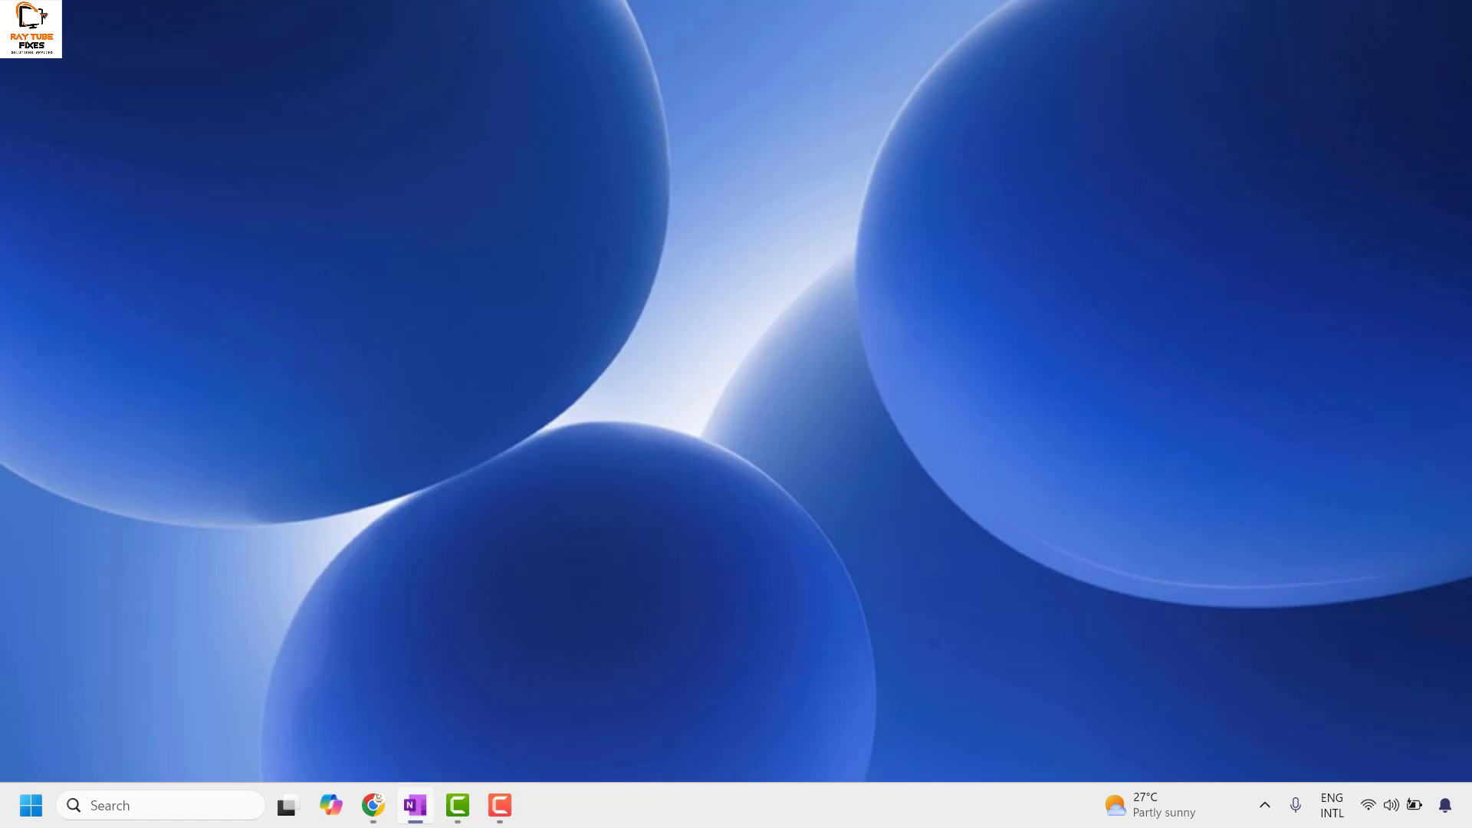
# Step: Search for cmd, run Command Prompt as administrator, and dismiss the PowerToys notification
pyautogui.click(140, 812)
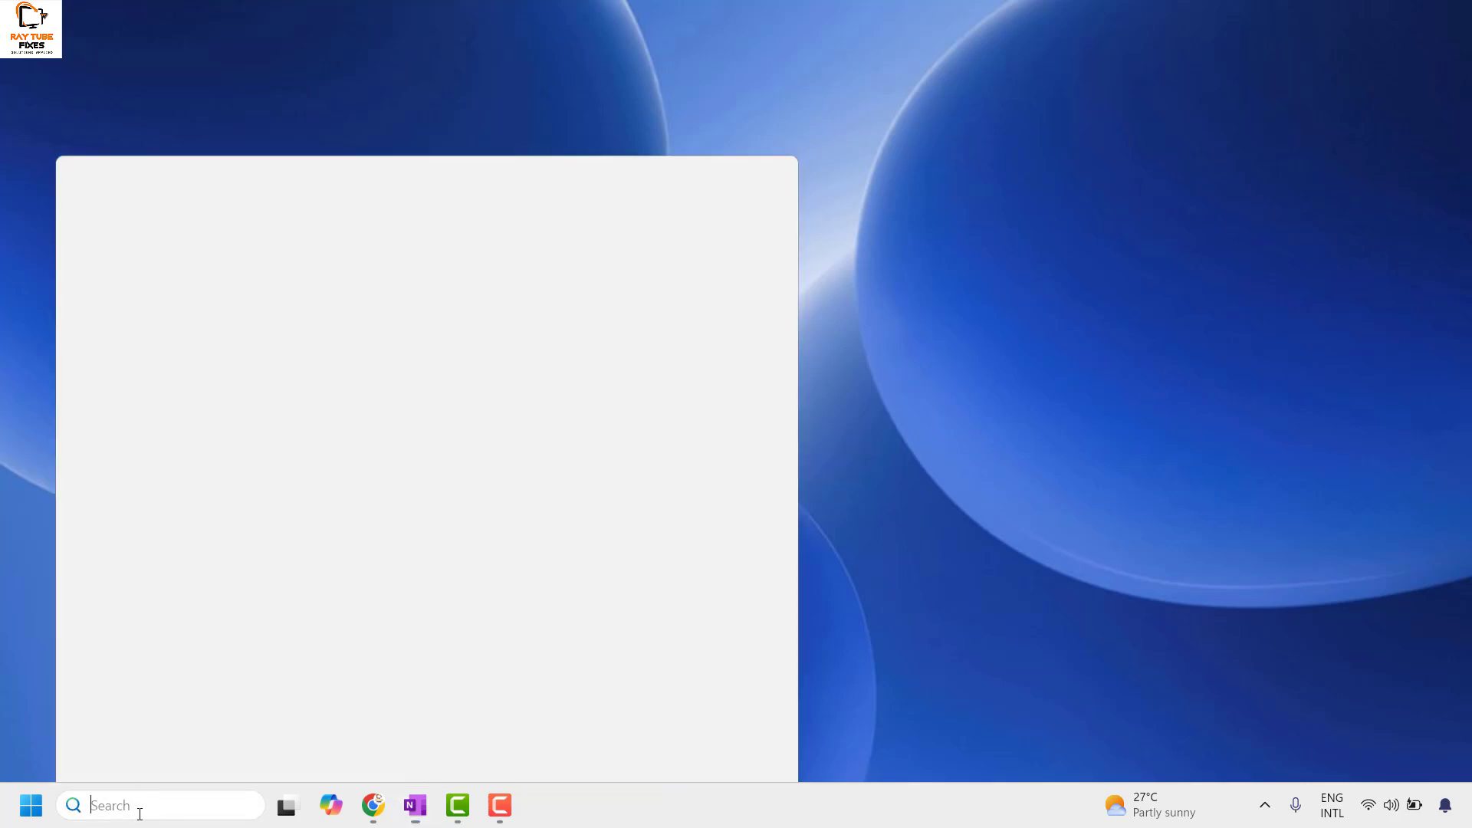
pyautogui.write('cmd')
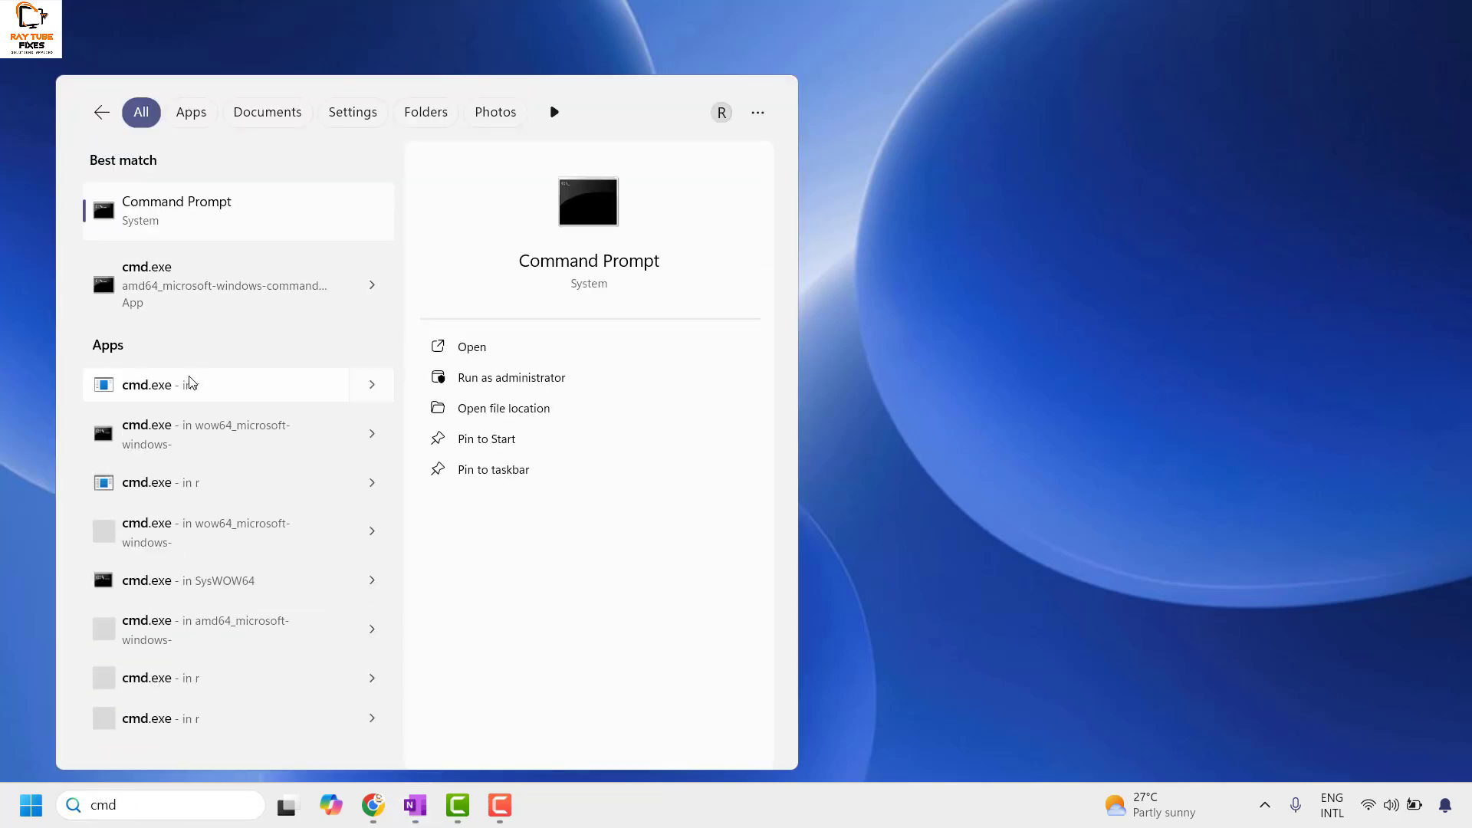
pyautogui.rightClick(178, 217)
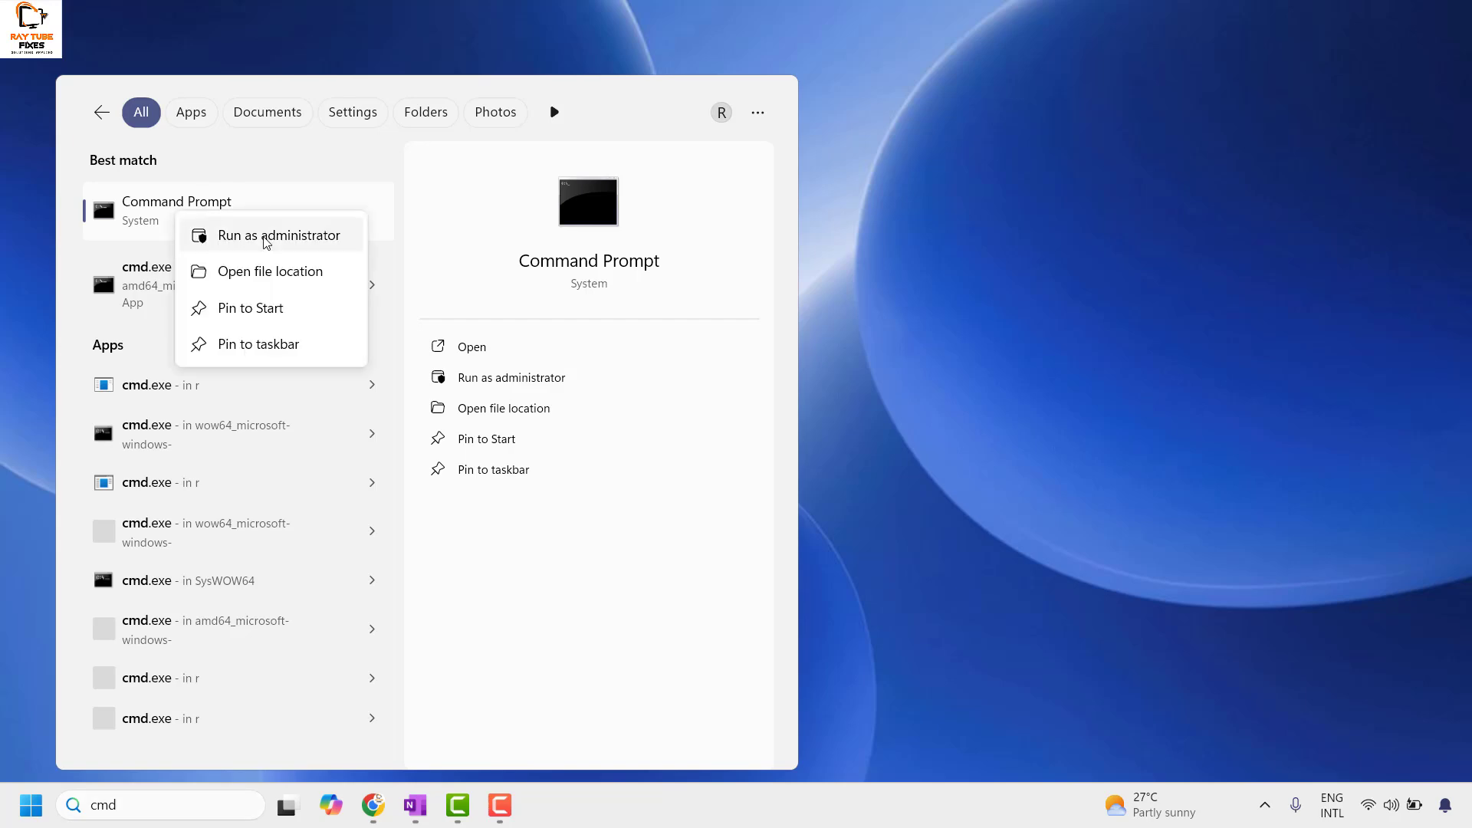
pyautogui.click(207, 235)
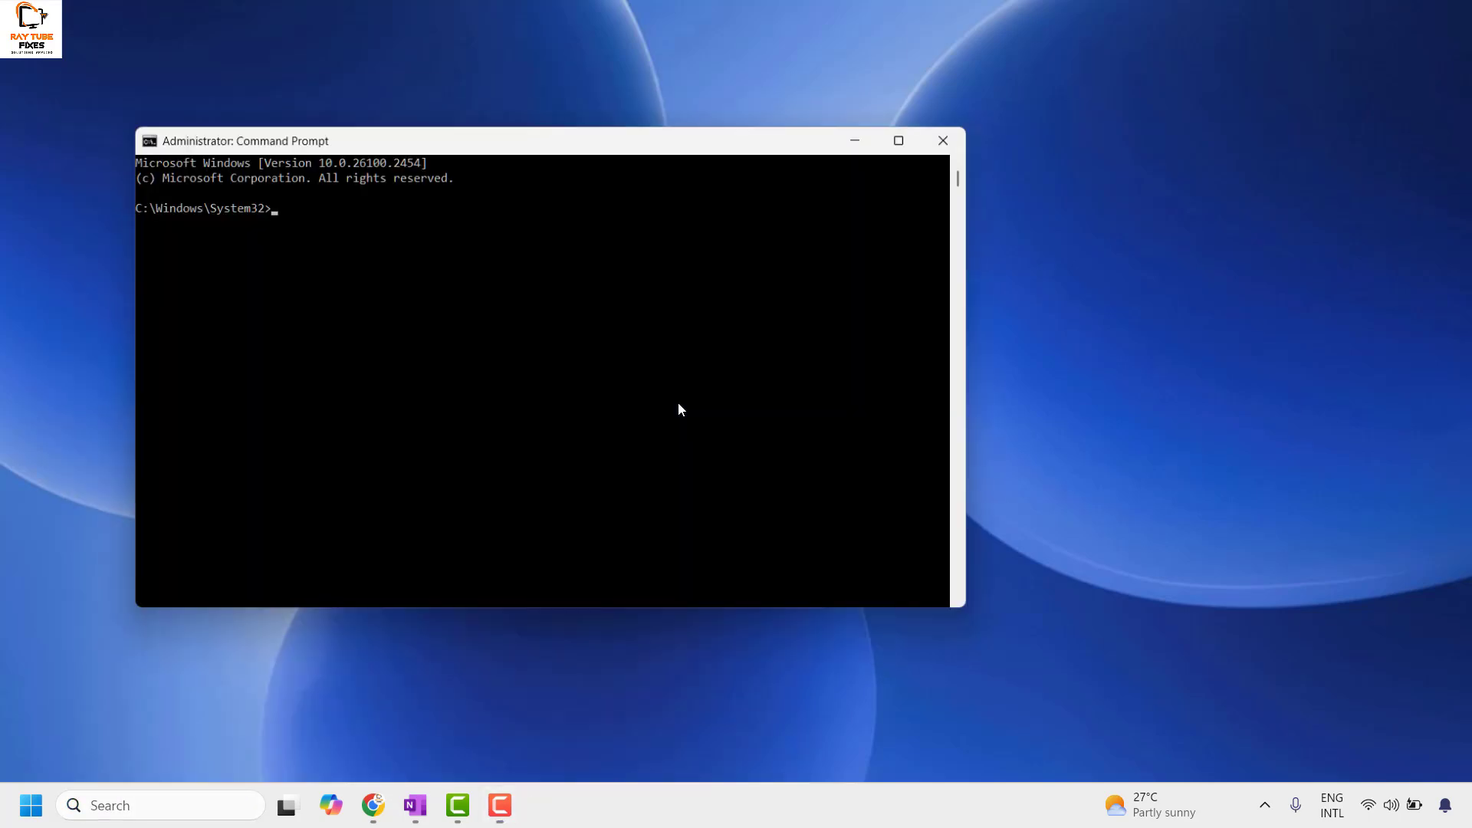
pyautogui.moveTo(807, 158); pyautogui.dragTo(1074, 171)
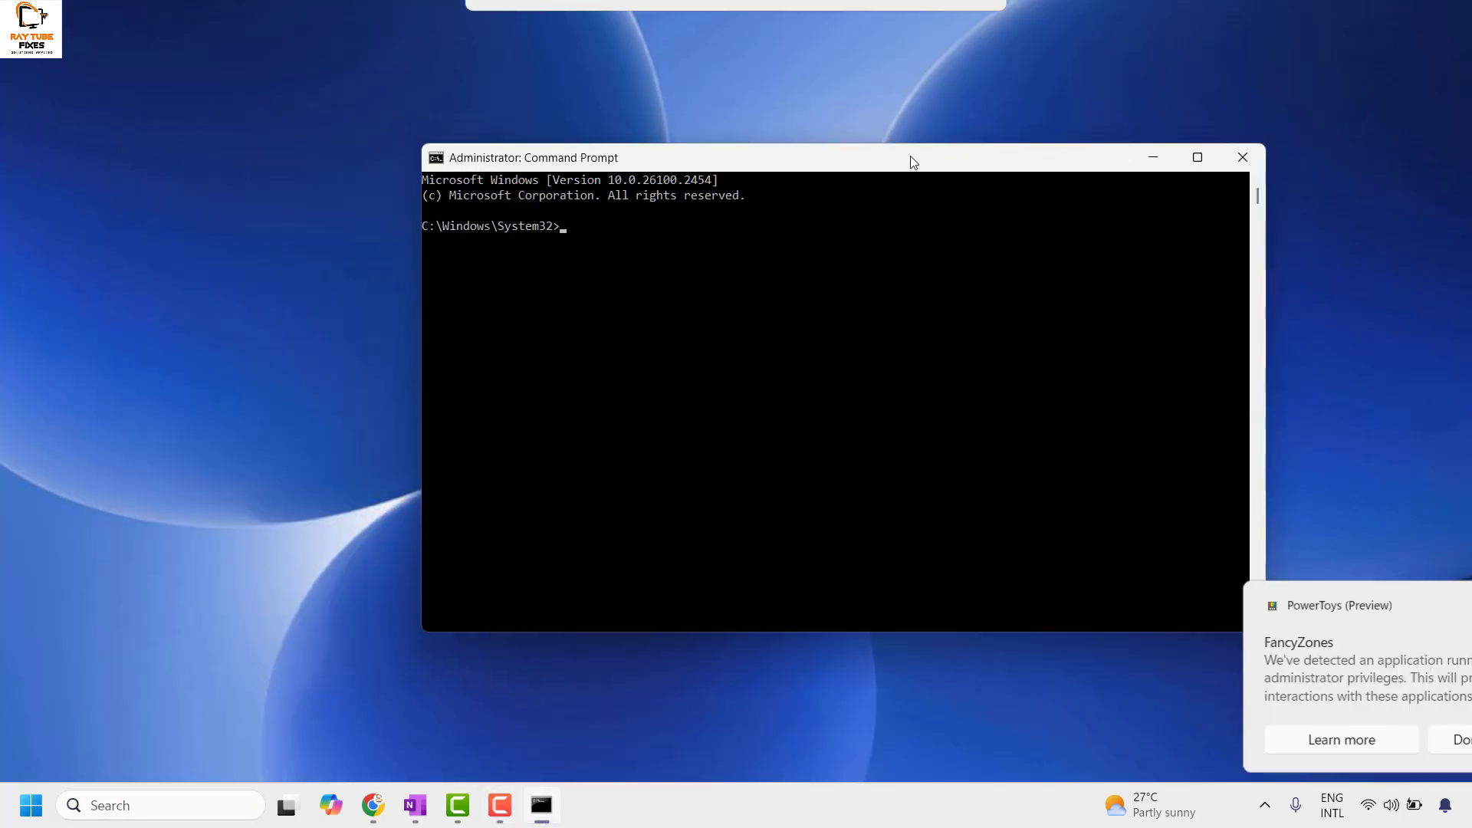
pyautogui.click(1432, 607)
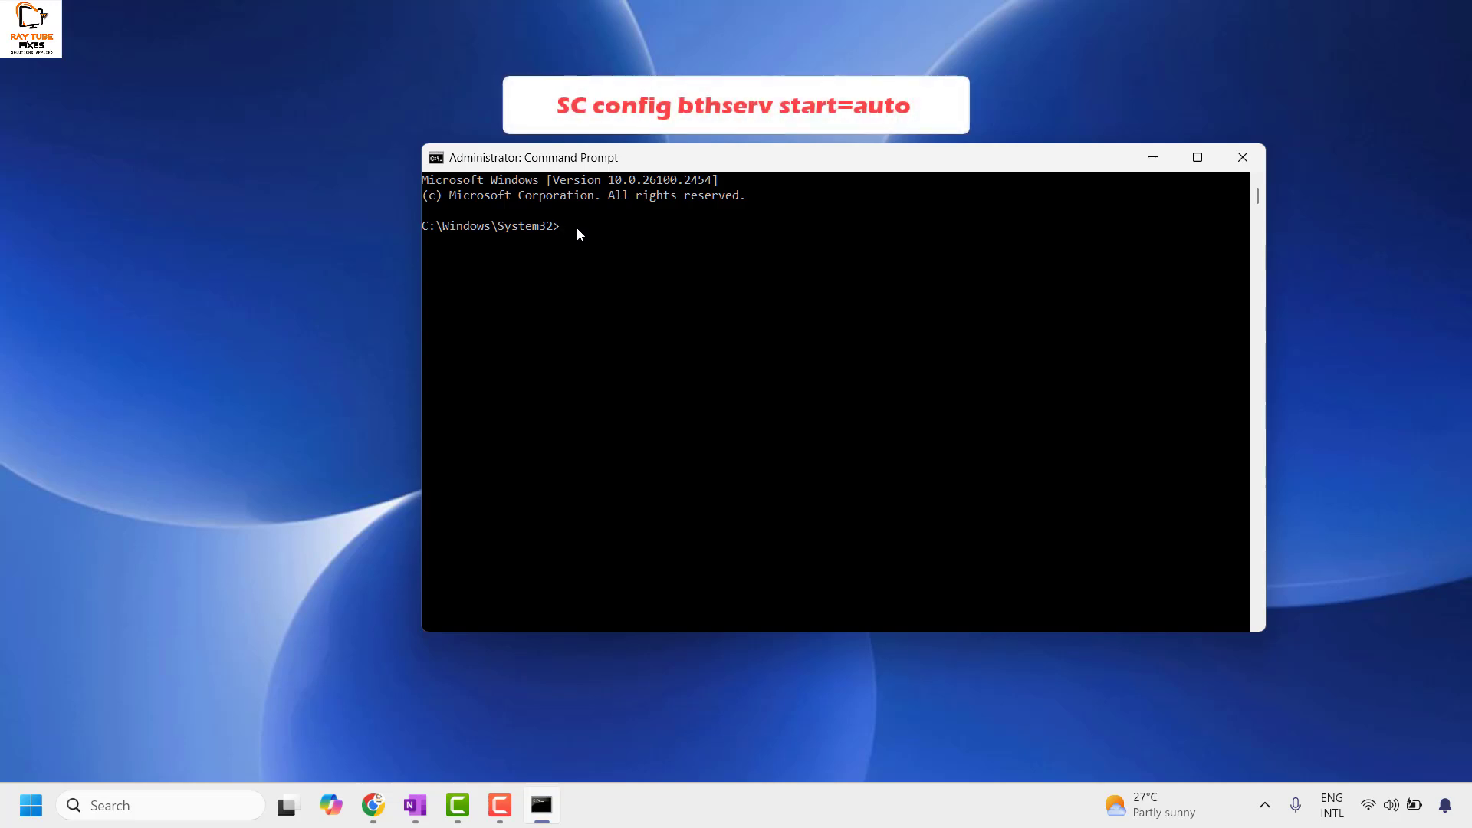
# Step: Run the command "SC config bthserv start=auto" to make the Bluetooth service start automatically, and close Command Prompt
pyautogui.write('SC config bthserv start=auto')
pyautogui.press('Return')
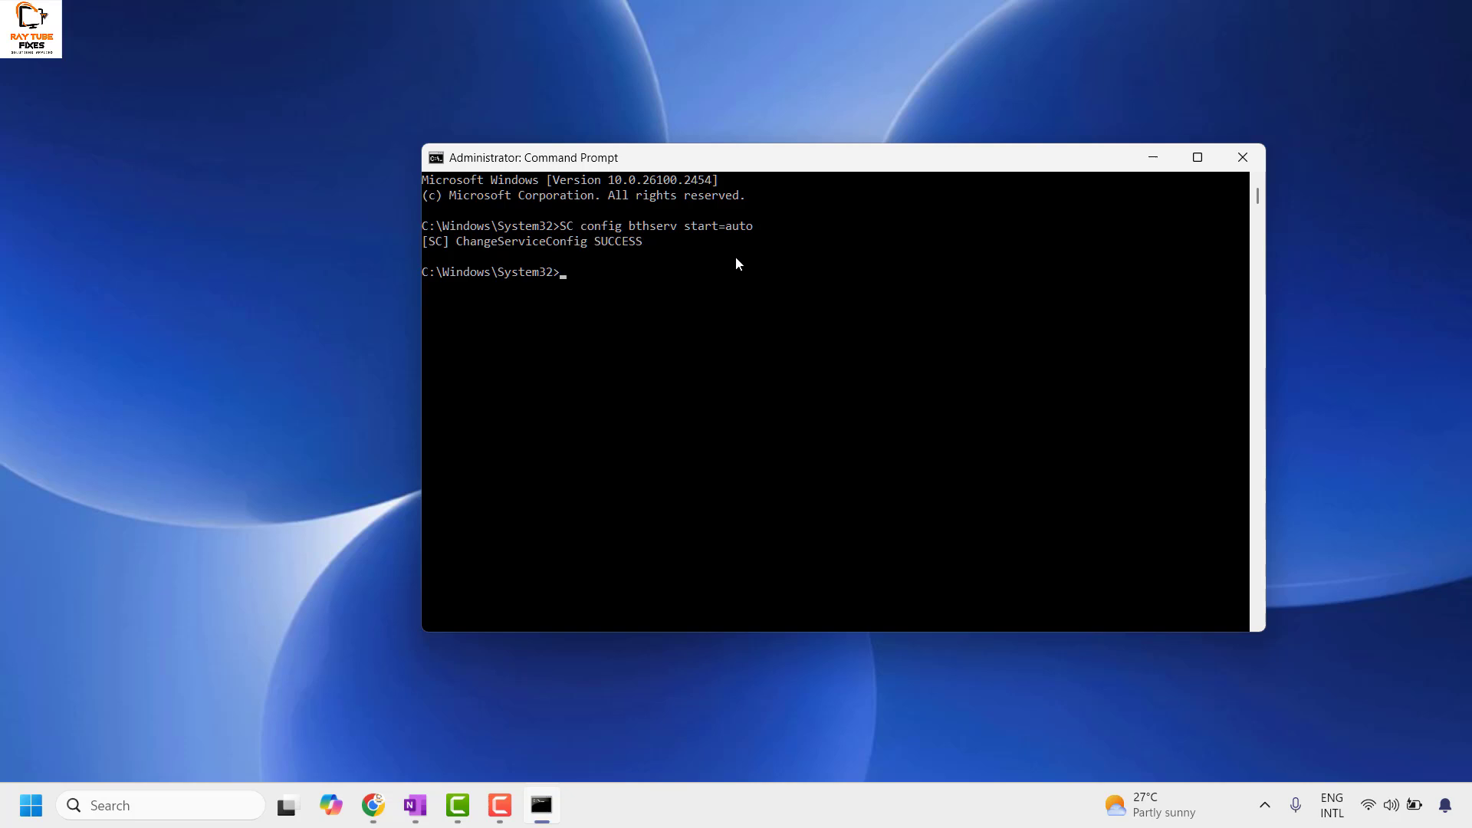
pyautogui.click(1242, 160)
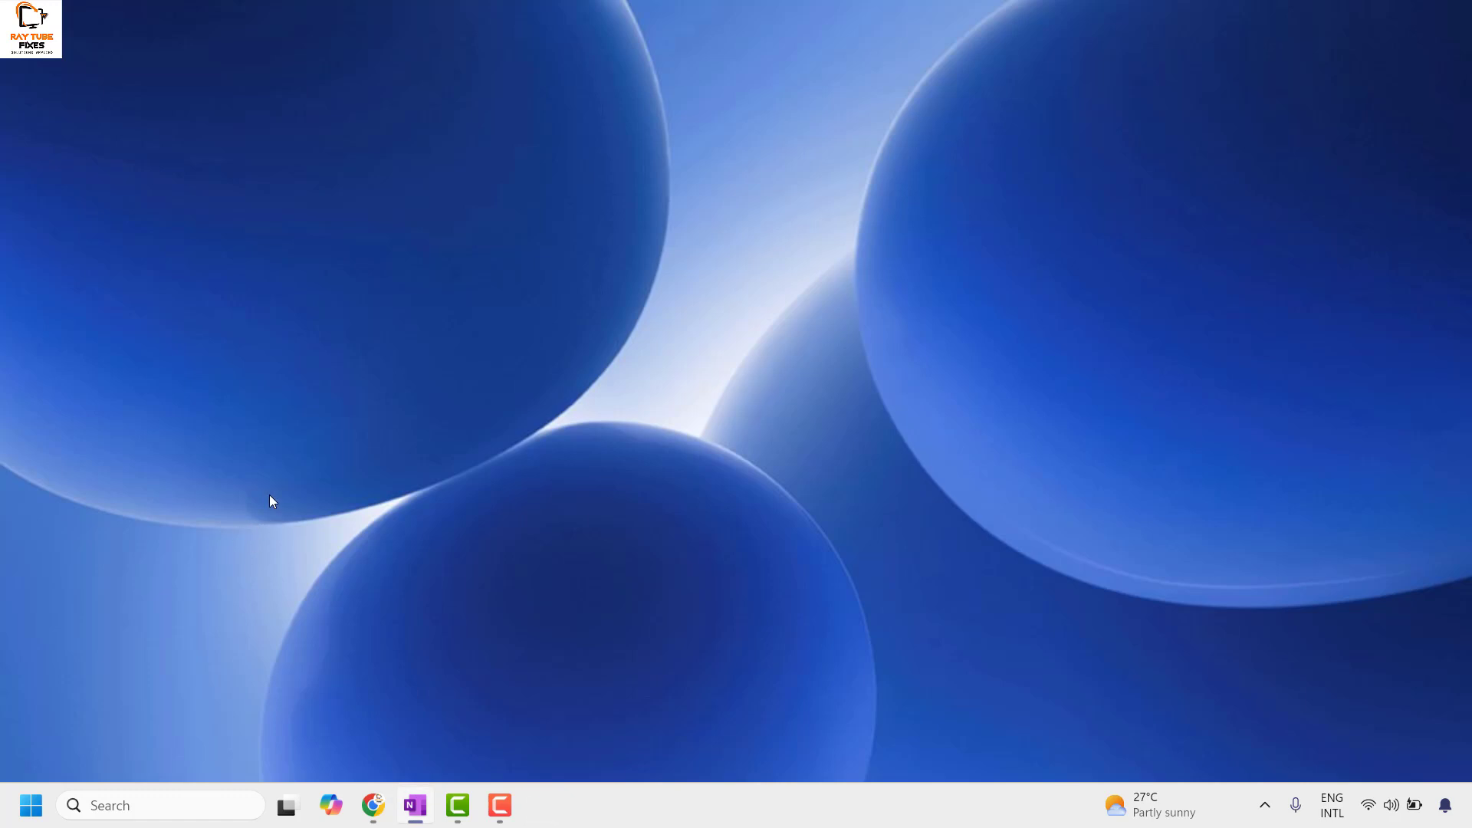
# Step: Open a new Command Prompt window with administrator rights and move it toward the middle of the desktop
pyautogui.click(132, 808)
pyautogui.write('cmd')
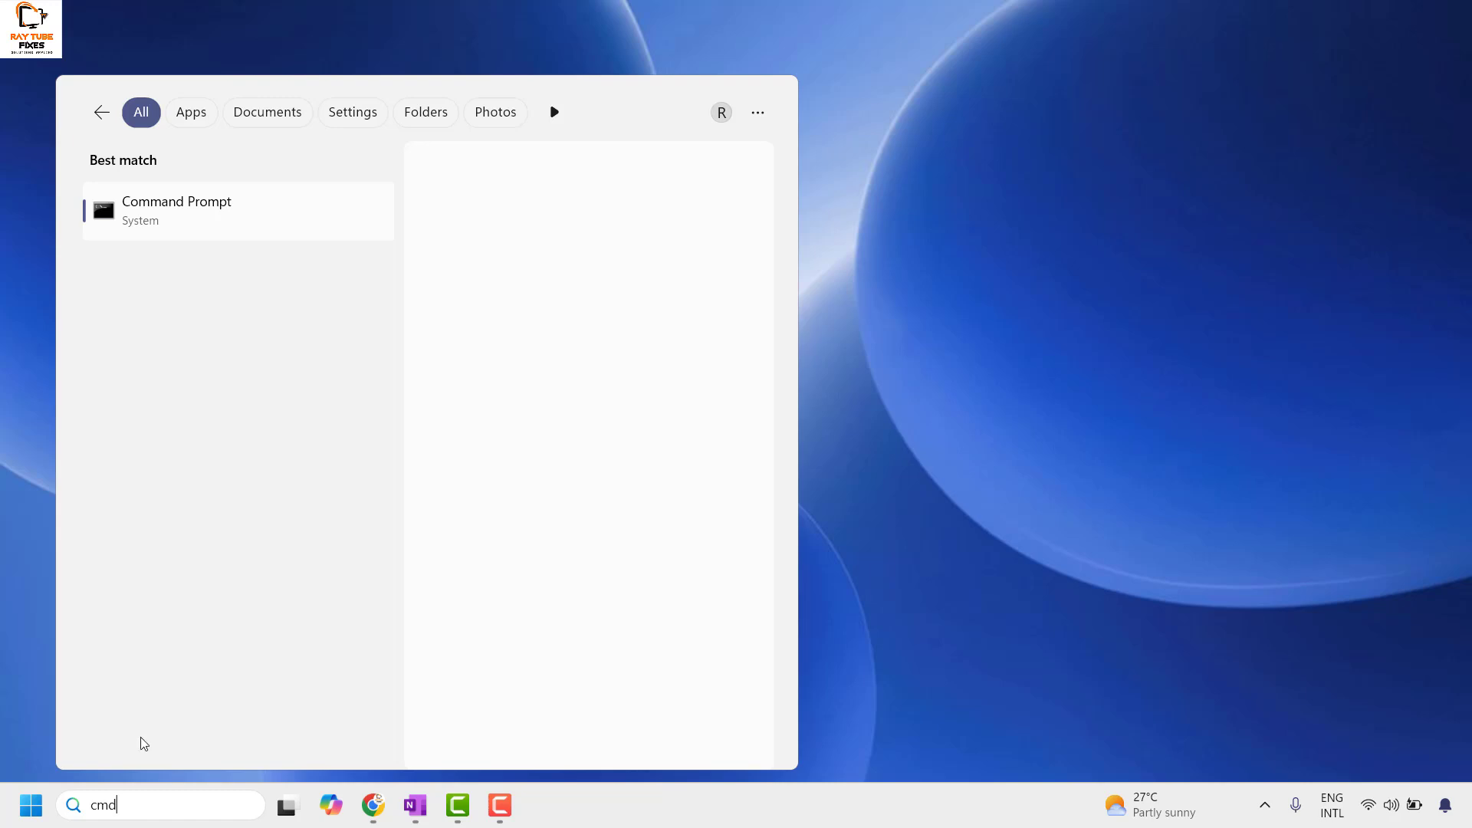
pyautogui.rightClick(186, 210)
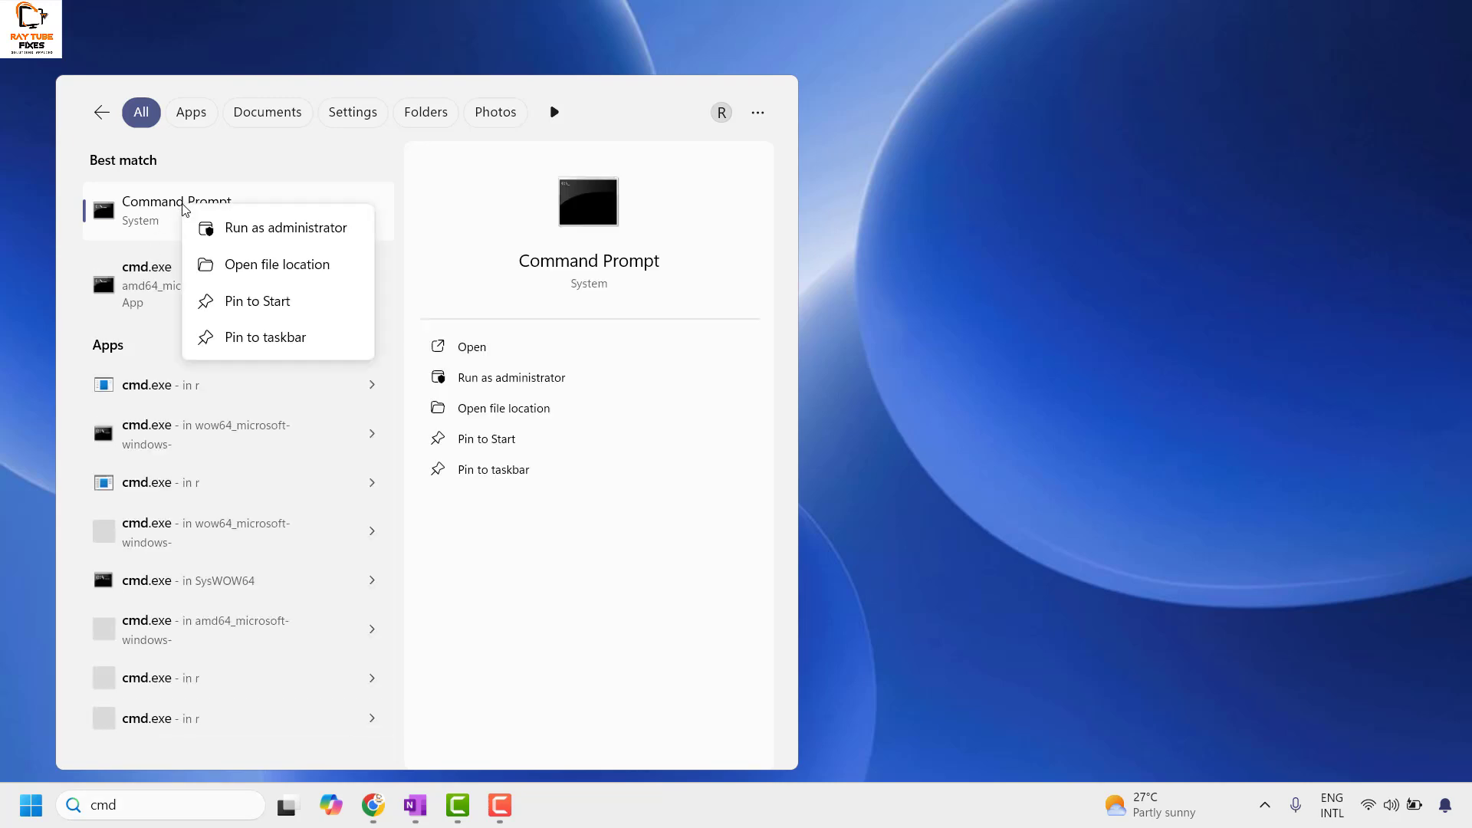
pyautogui.click(291, 223)
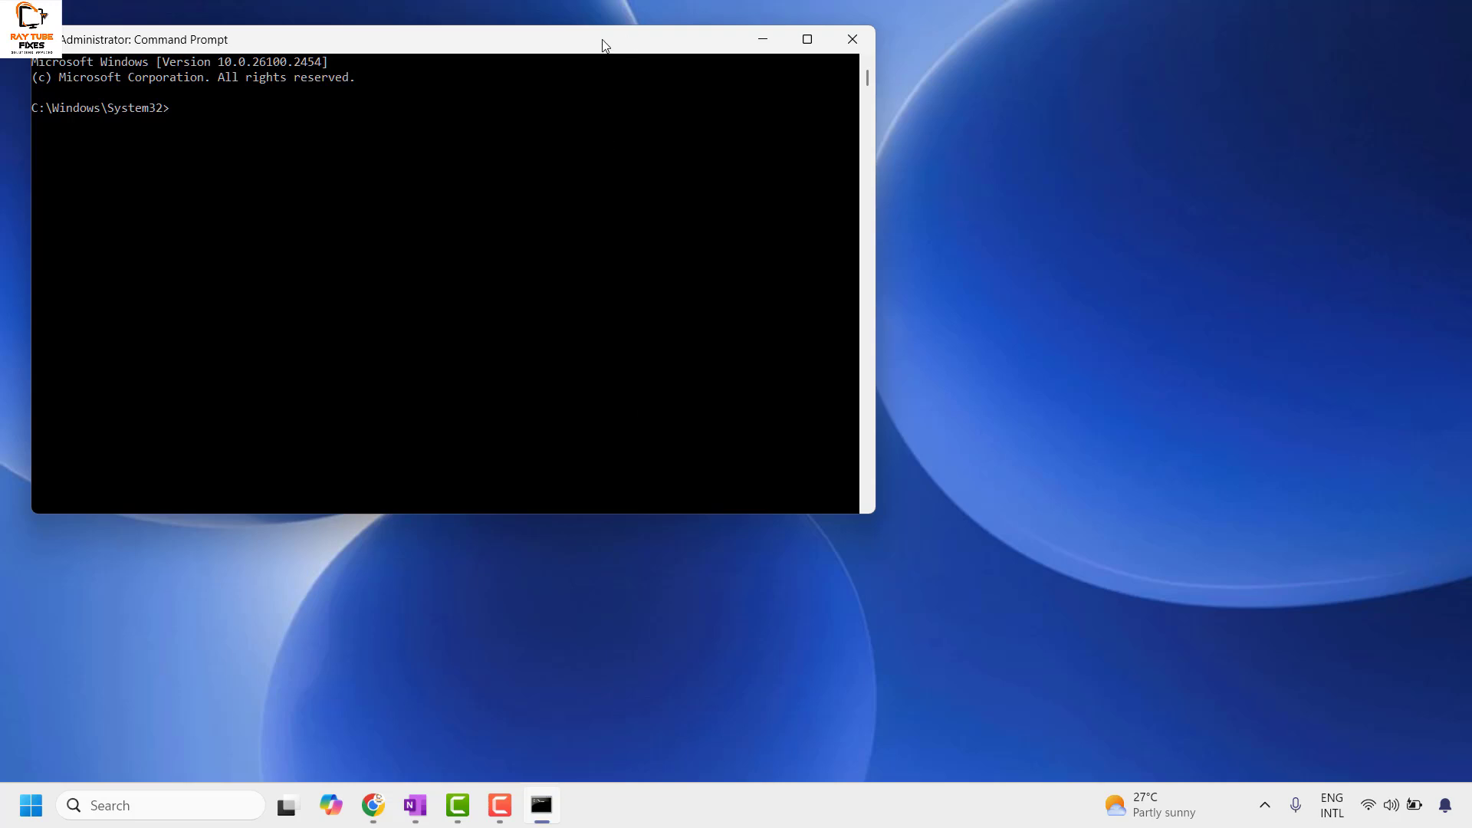
pyautogui.moveTo(603, 45); pyautogui.dragTo(992, 148)
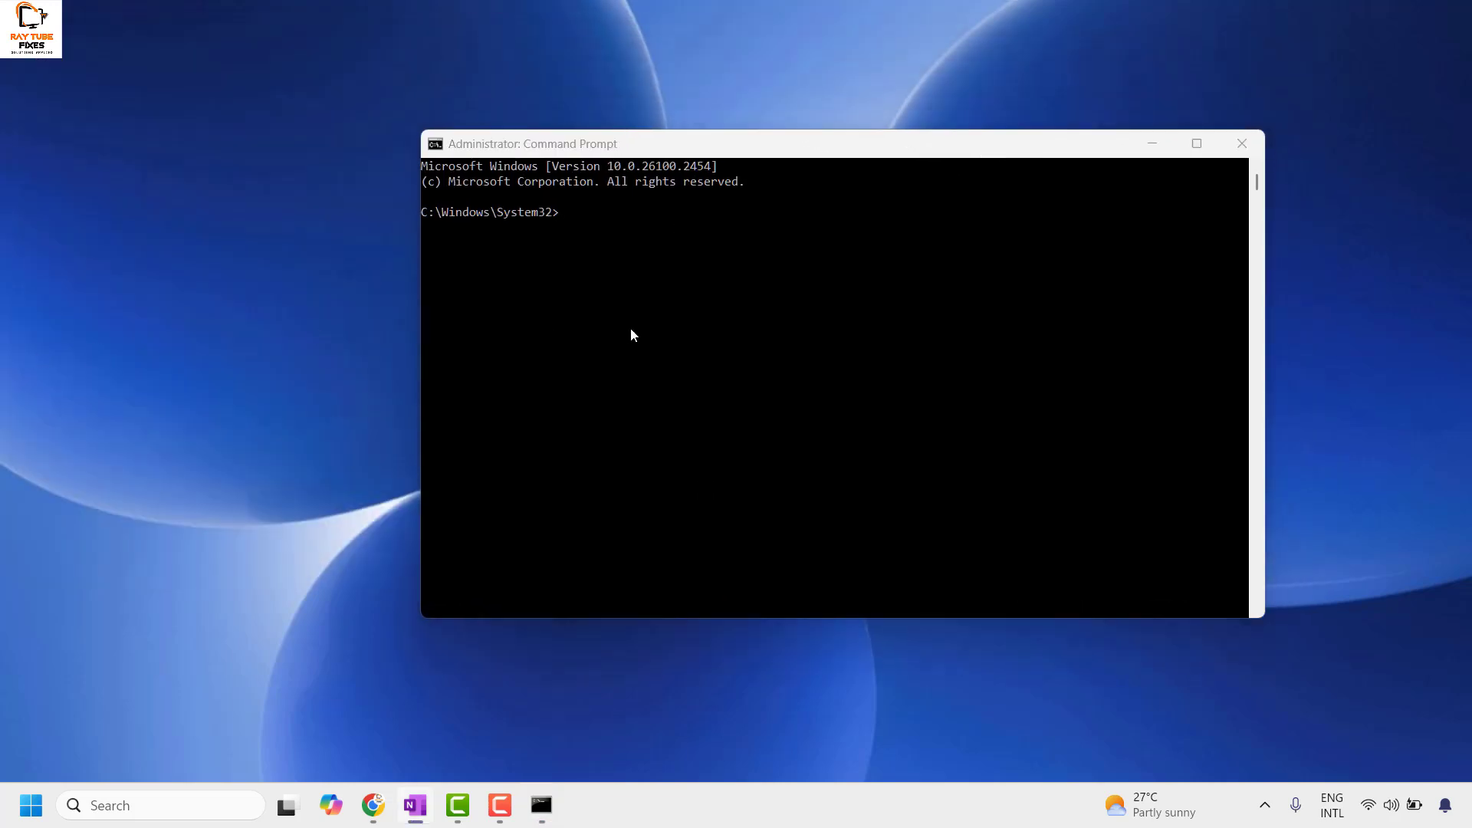
# Step: Run "msdt.exe -id DeviceDiagnostic", show the advanced option for automatic repairs, and start the Hardware and Devices troubleshooter
pyautogui.click(574, 211)
pyautogui.write('msdt.exe -id DeviceDiagnostic')
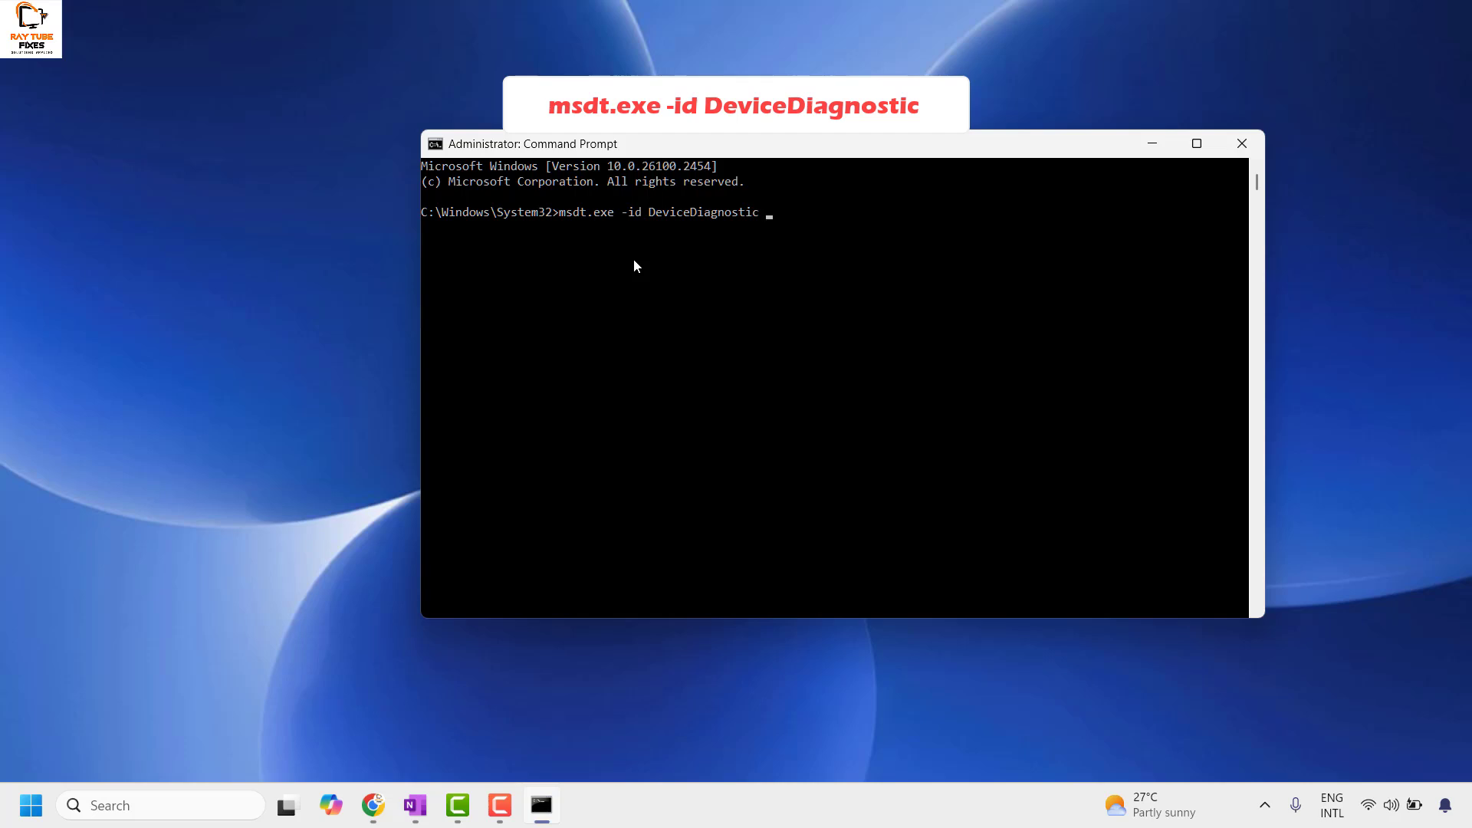
pyautogui.press('Return')
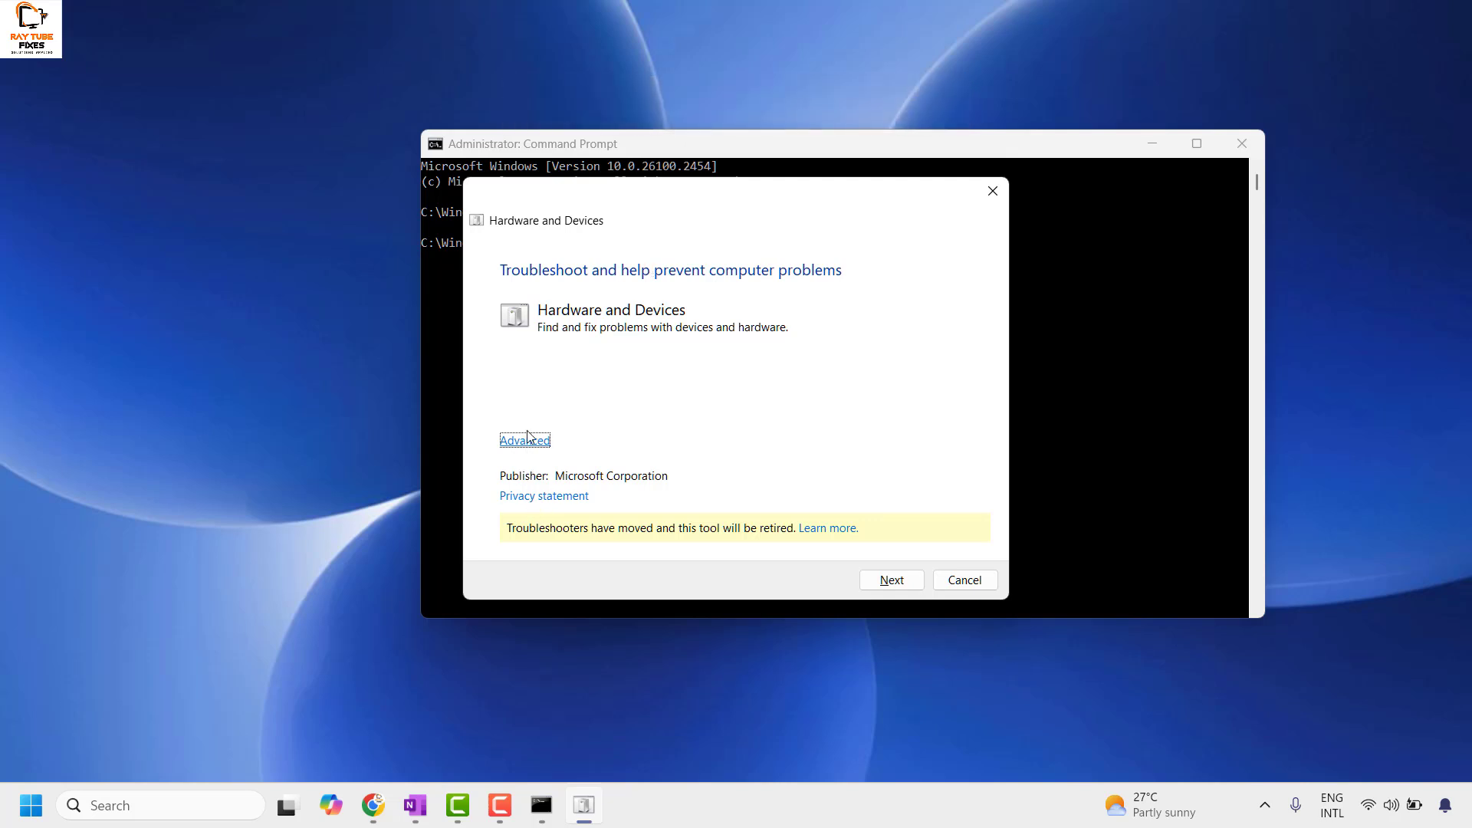
pyautogui.click(527, 441)
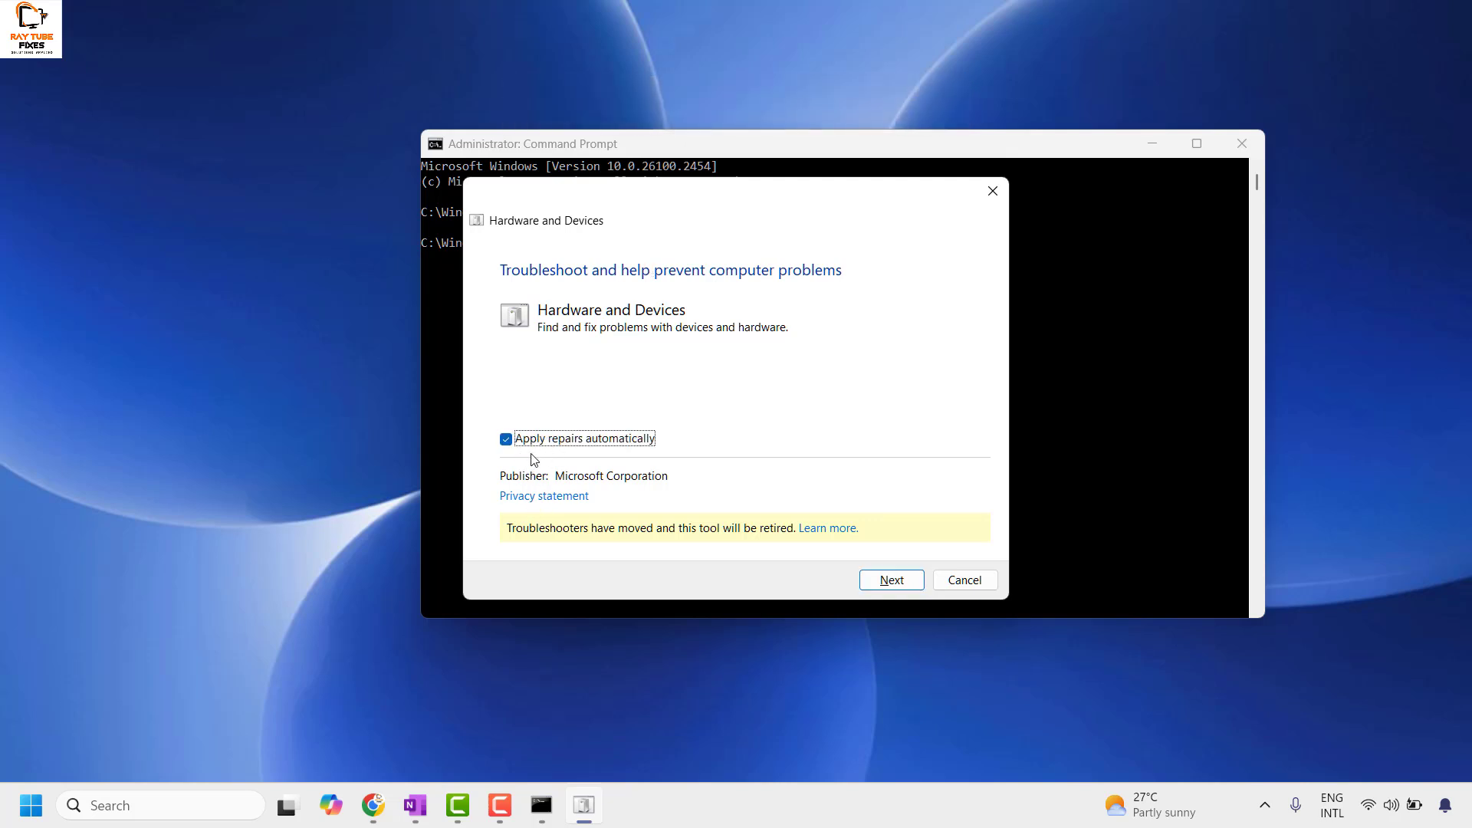
pyautogui.click(894, 580)
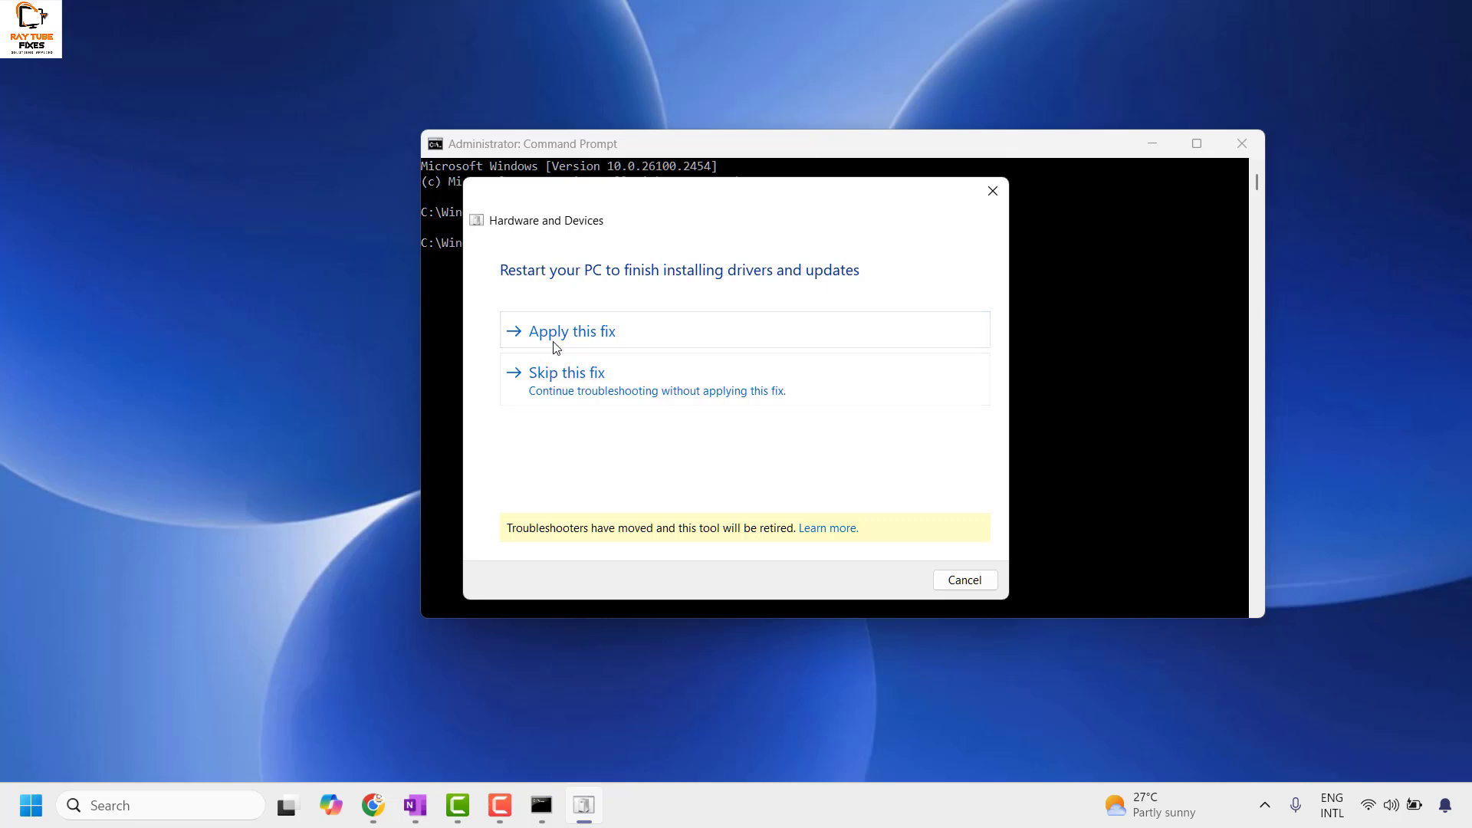
# Step: Skip the troubleshooter's suggested fix to restart the PC for drivers and updates, and close the Command Prompt window
pyautogui.click(621, 398)
pyautogui.click(1241, 143)
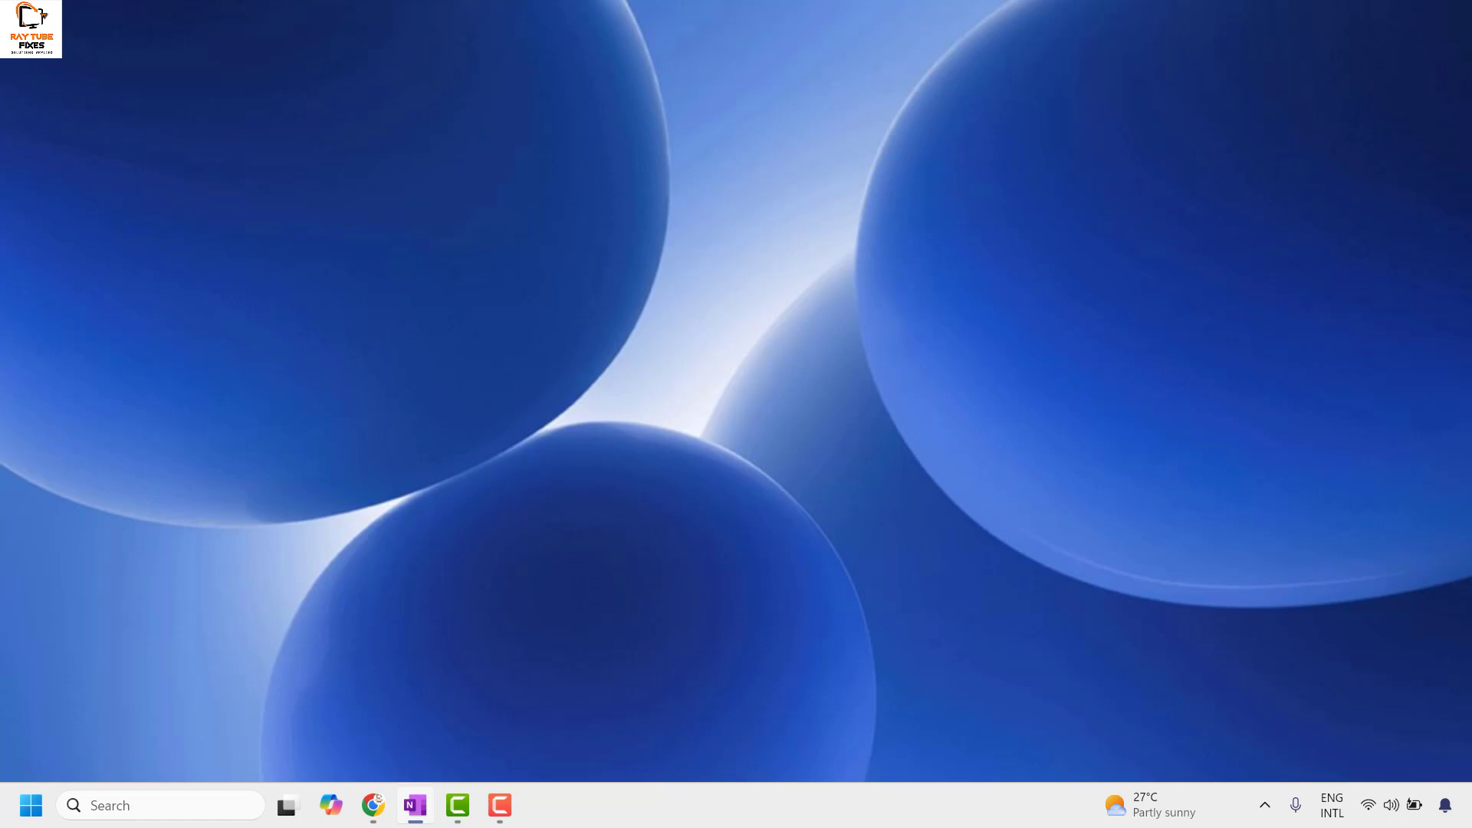
# Step: Search for cmd, run Command Prompt as administrator, and move its window toward the middle of the desktop
pyautogui.click(204, 801)
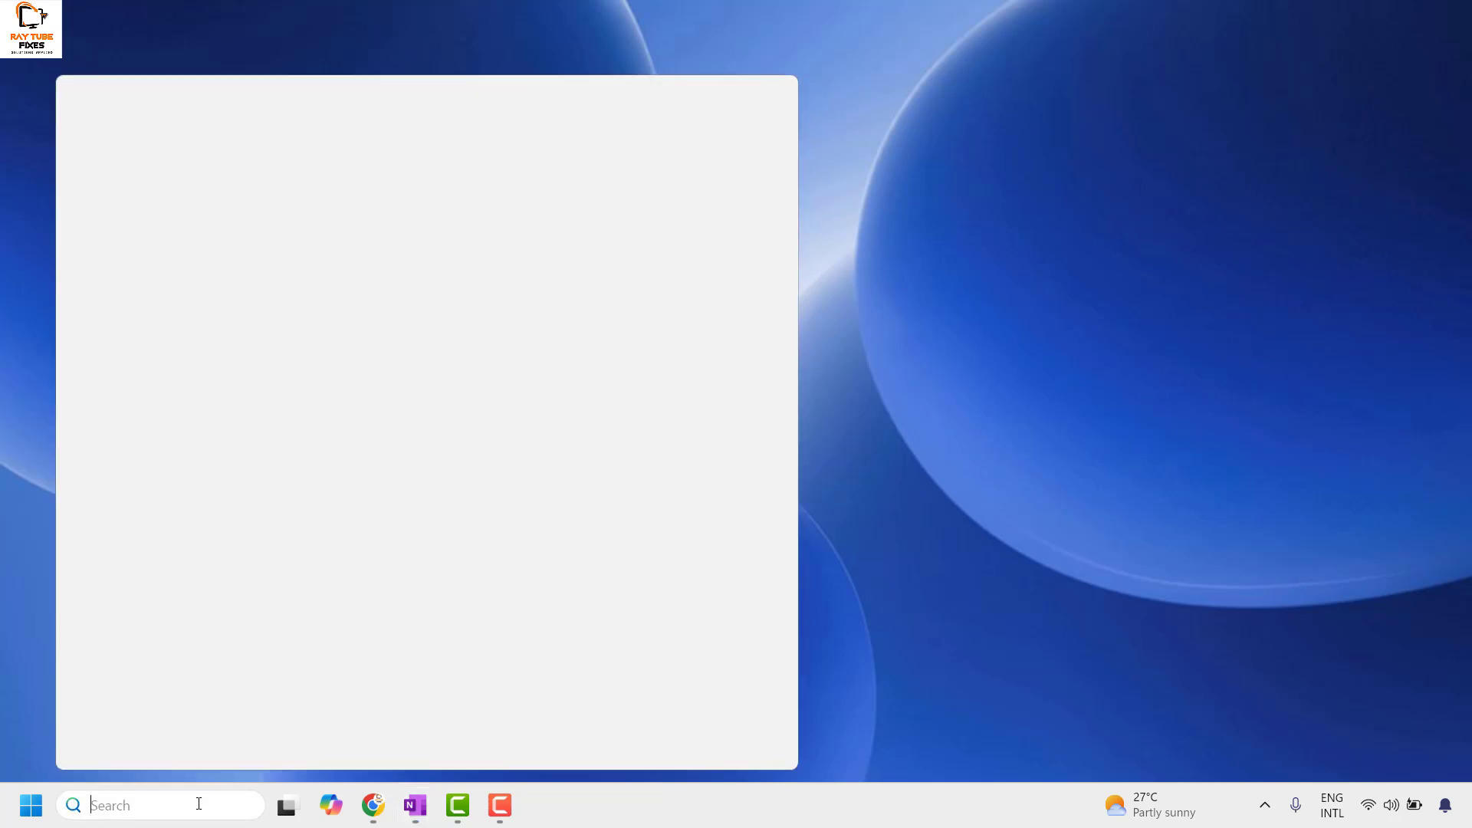
pyautogui.write('cmd')
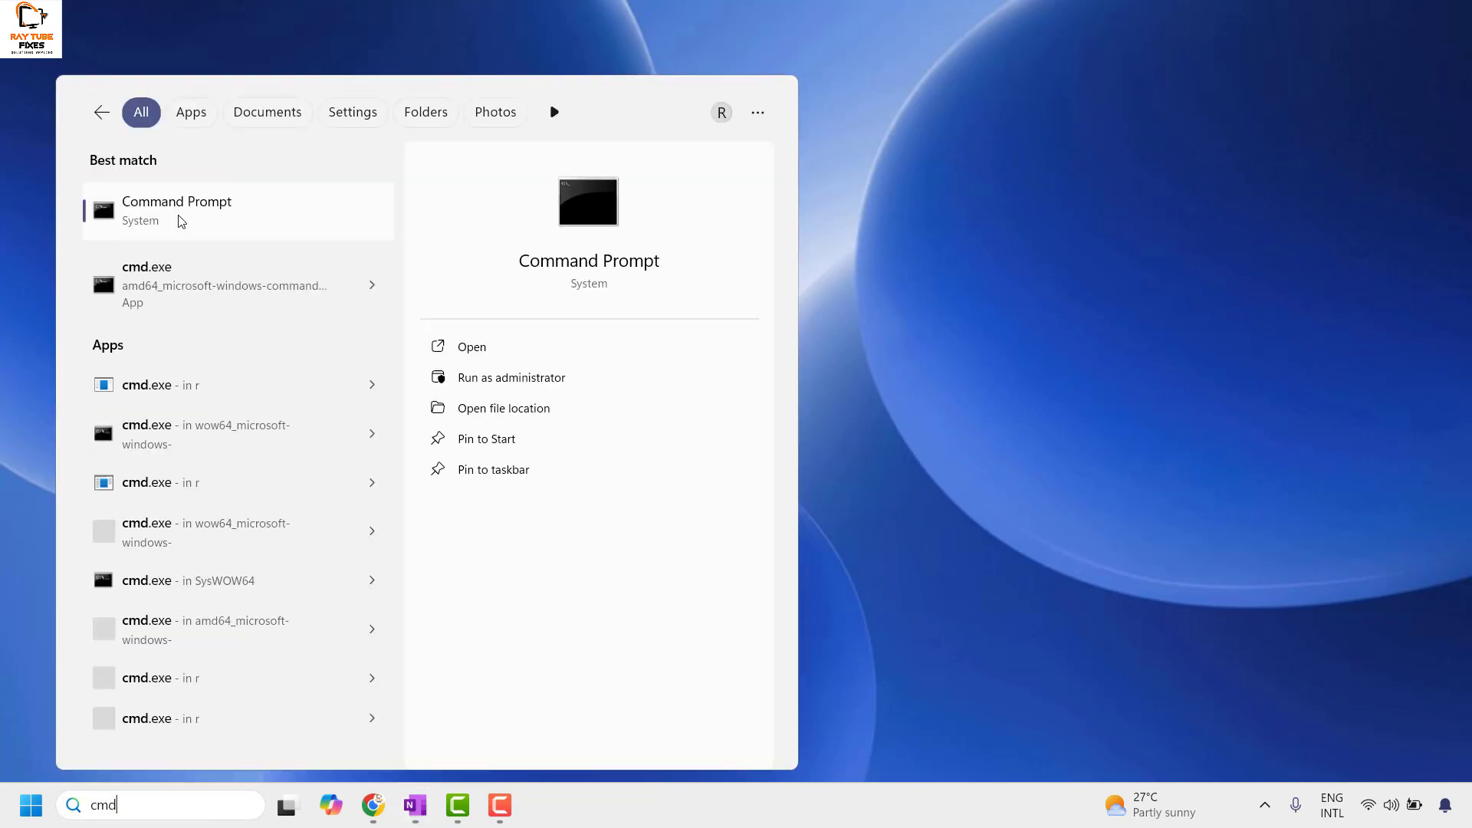
pyautogui.rightClick(181, 222)
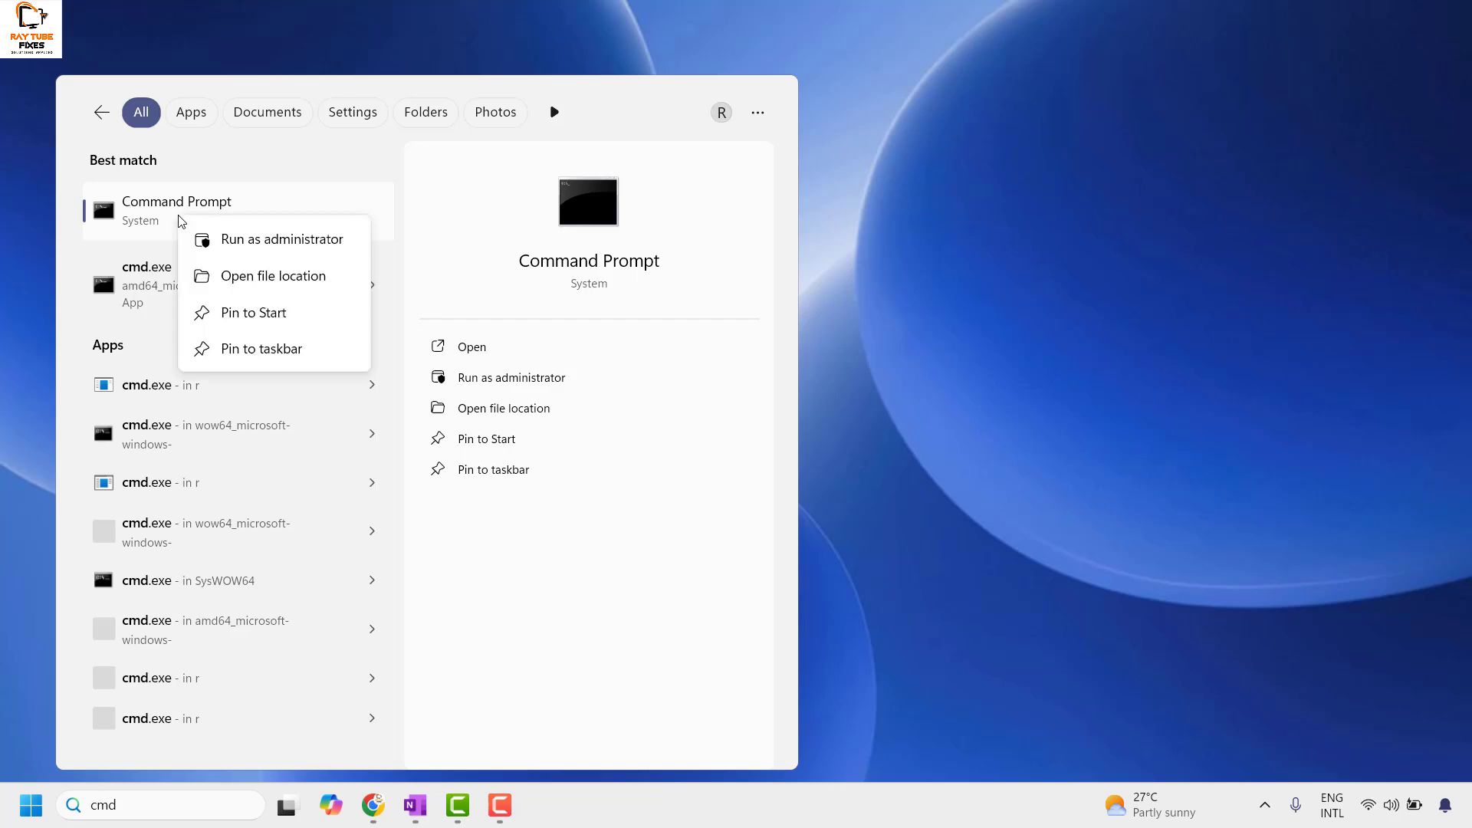
pyautogui.click(247, 239)
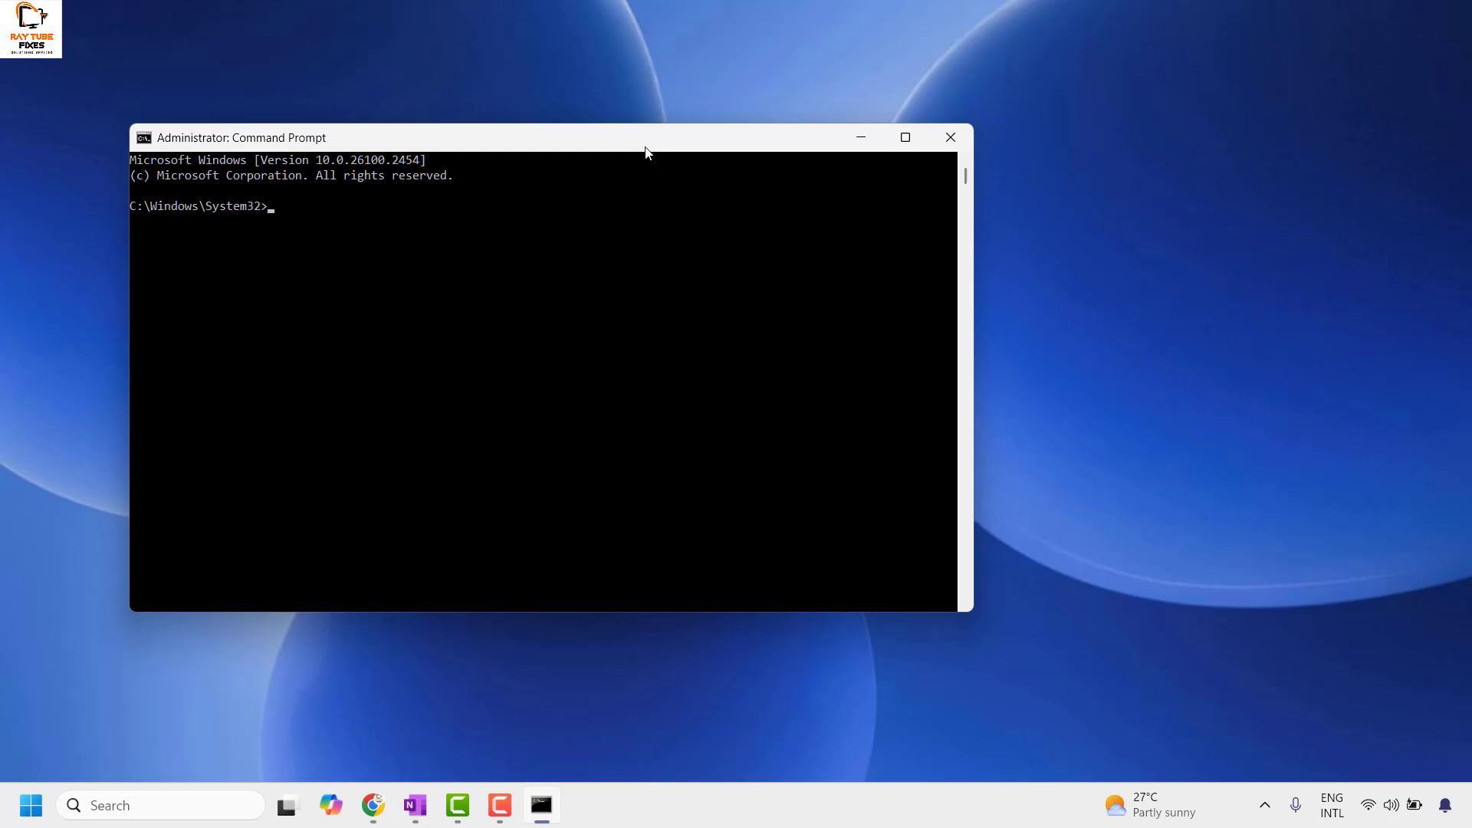
pyautogui.moveTo(648, 151); pyautogui.dragTo(883, 164)
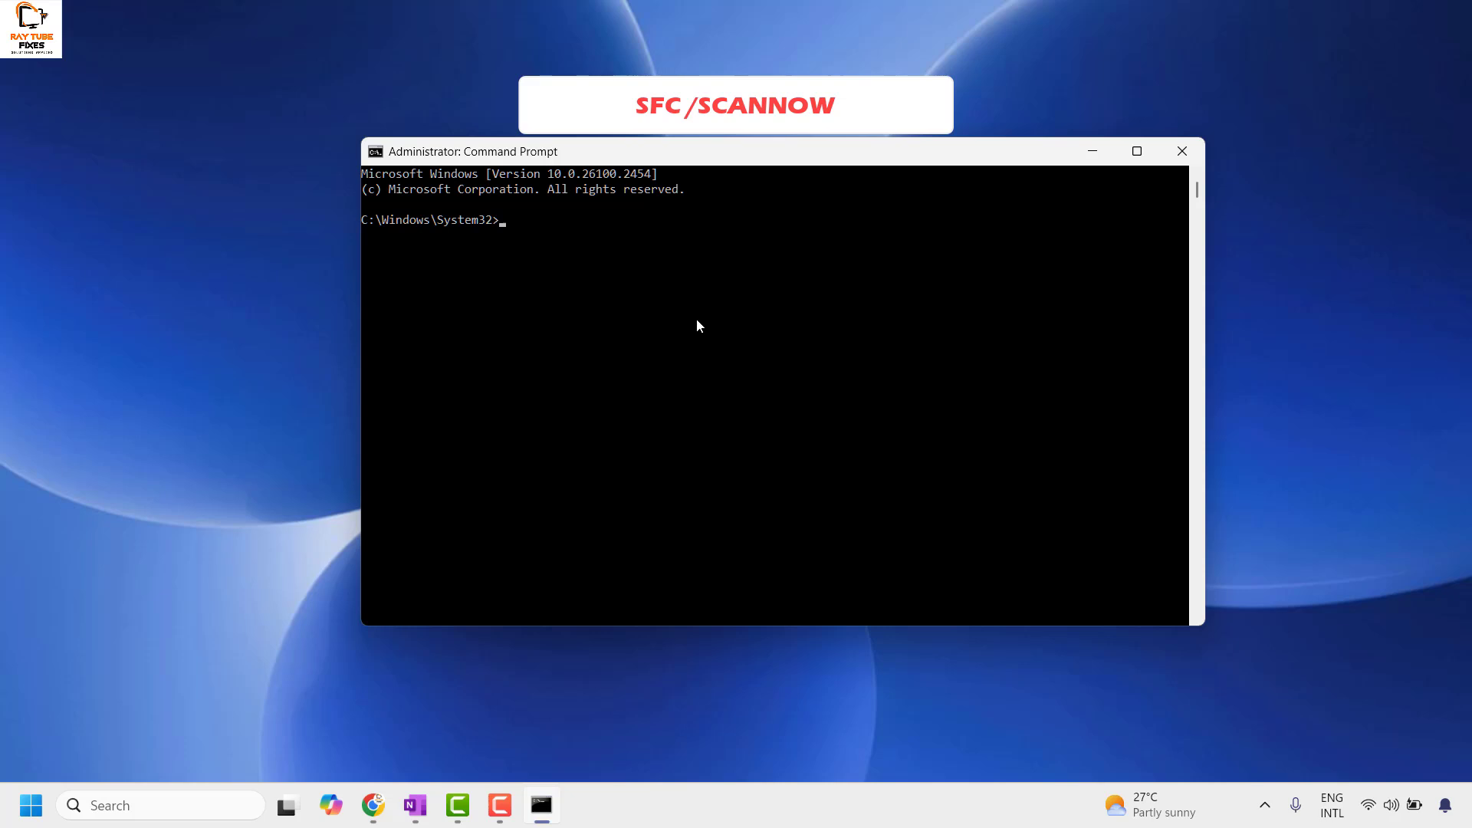
# Step: Run the system file scan with the command "SFC /SCANNOW" and close the Command Prompt window
pyautogui.write('SFC /SCANNOW')
pyautogui.press('Return')
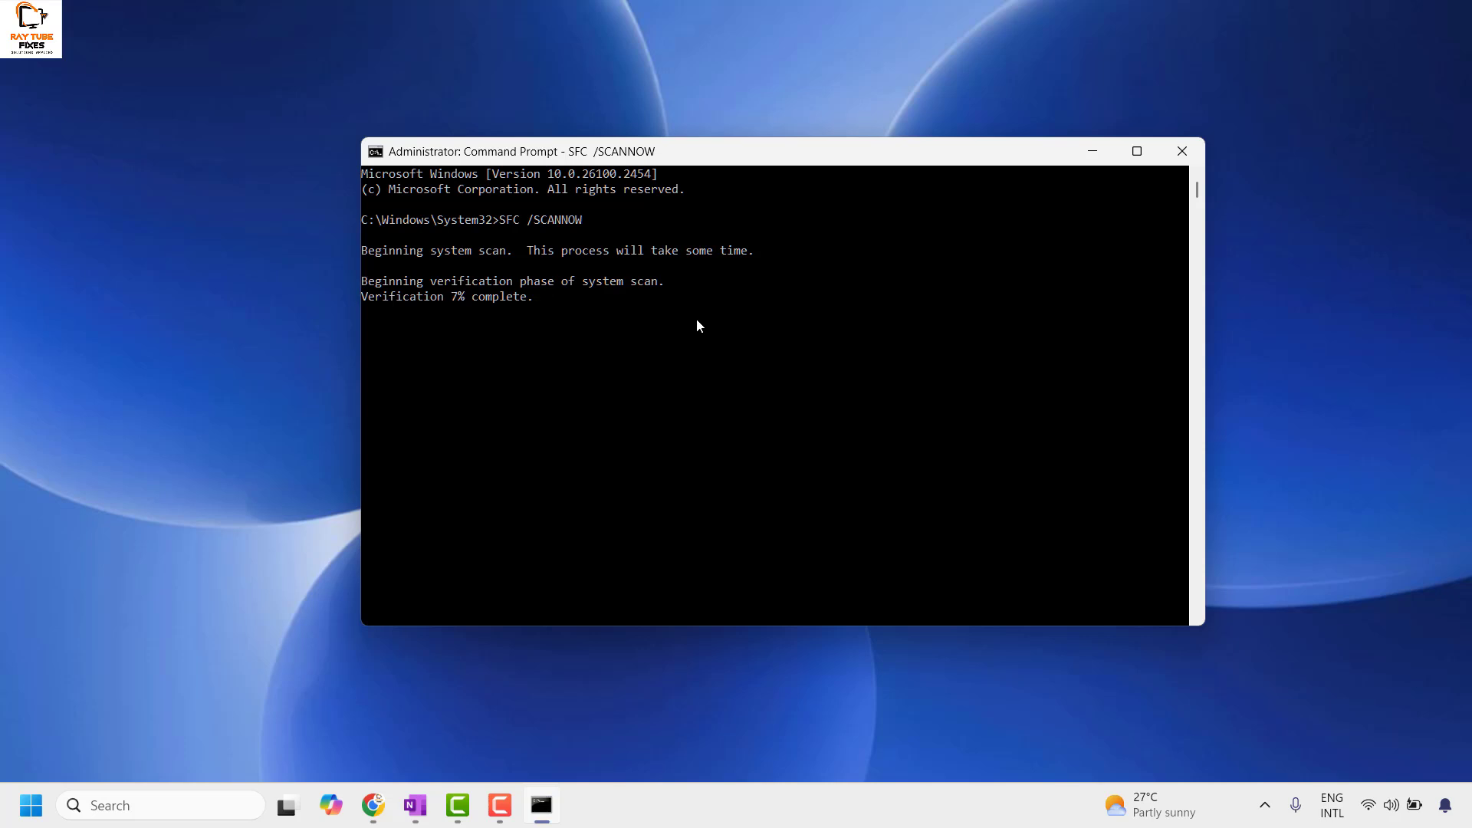
pyautogui.click(1196, 153)
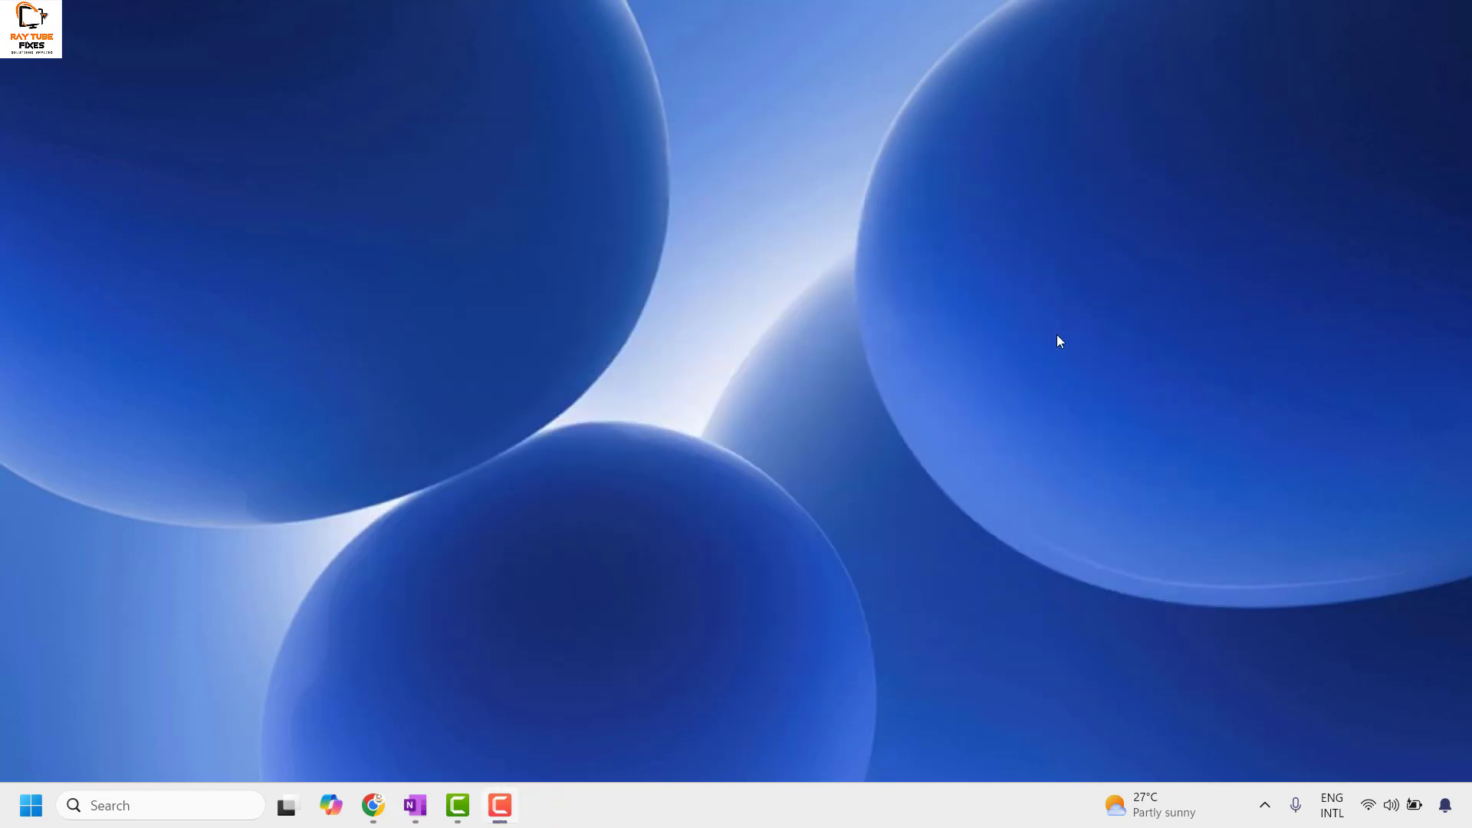